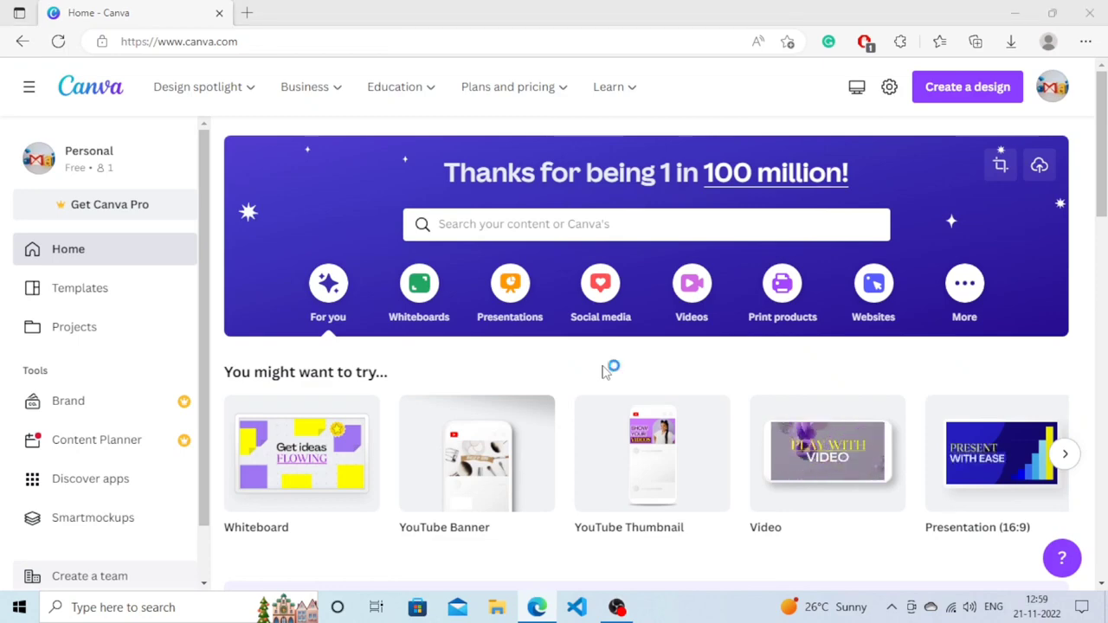
- Close the file explorer window showing the connected phone's storage
key("Return")
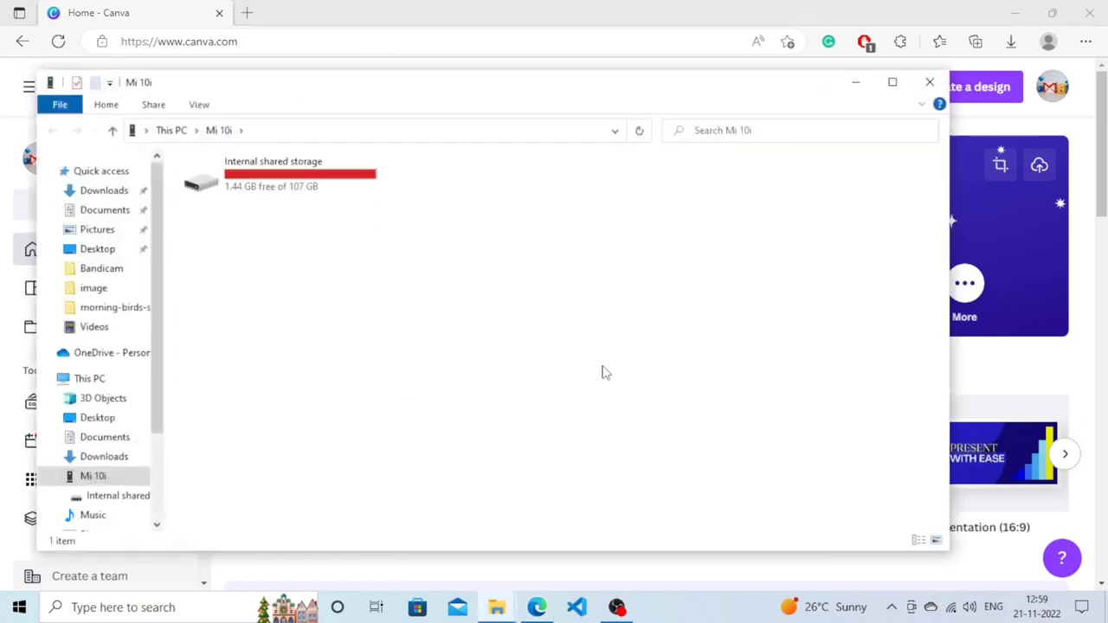
left_click(932, 84)
left_click(698, 301)
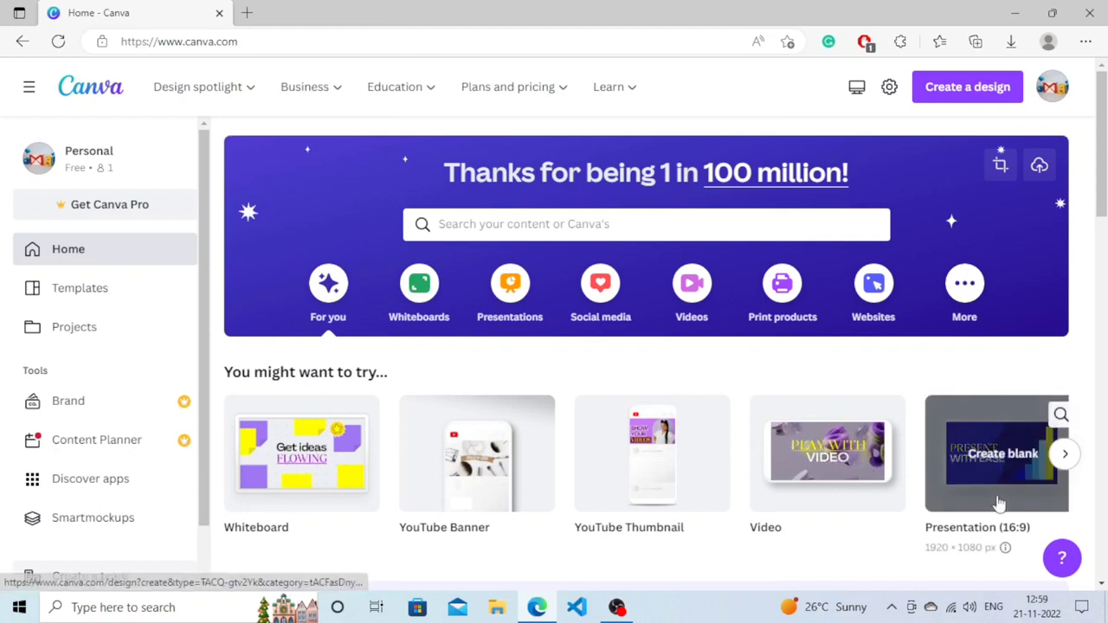
- Create a blank 500 × 500 px Logo design from the suggested design types
left_click(1067, 457)
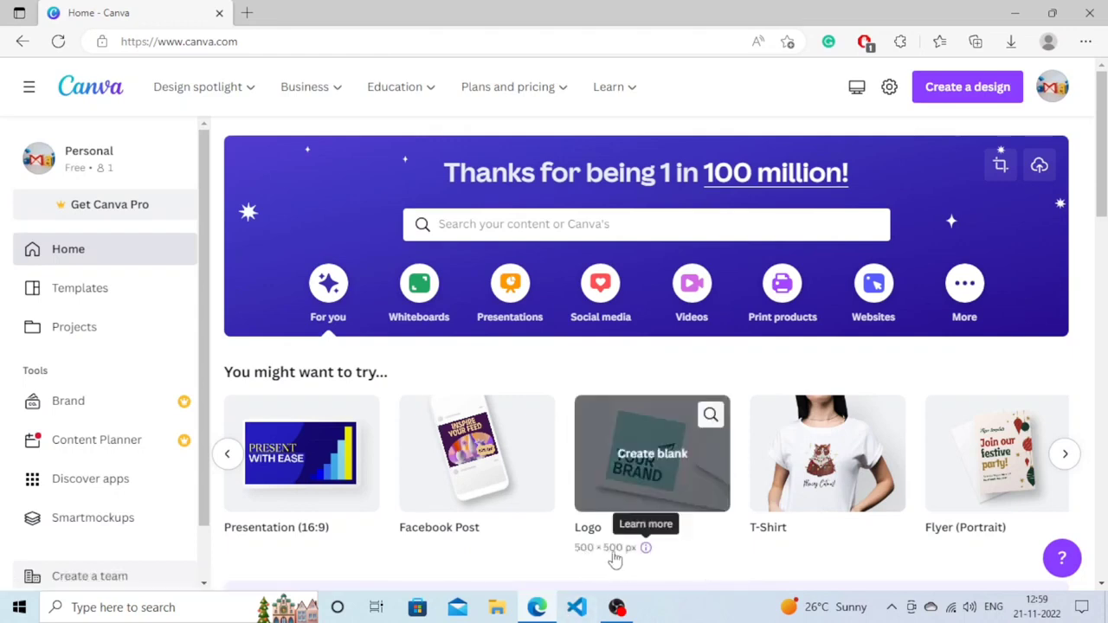
left_click(635, 467)
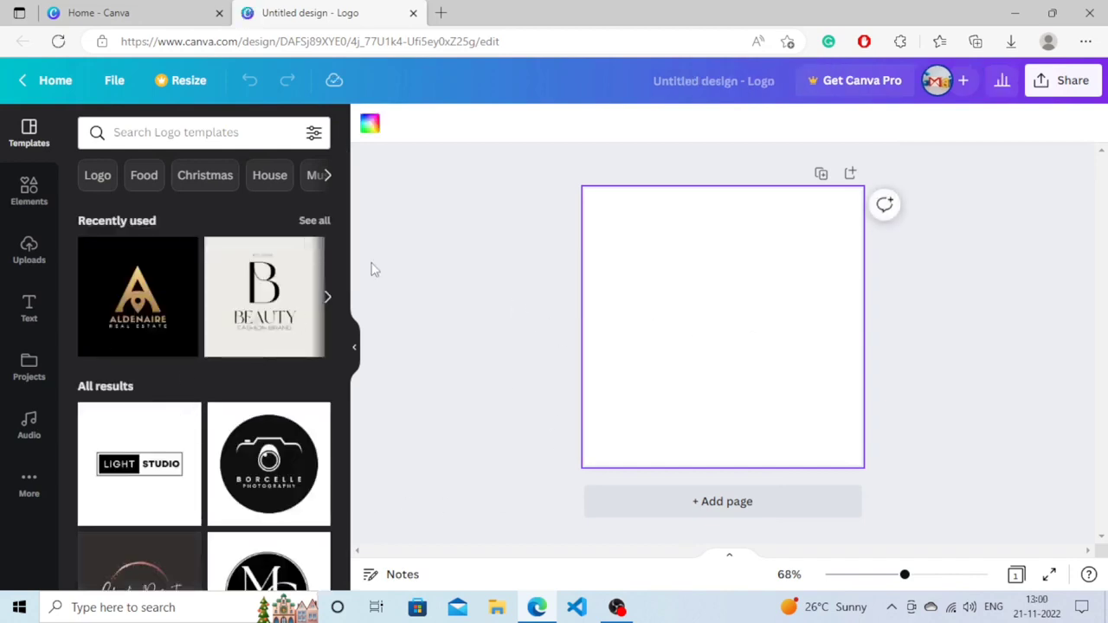
- Search the logo templates for "technology" and apply the dark blue "Thynk Unlimited" laptop template to the page
scroll(343, 329, "down", 5)
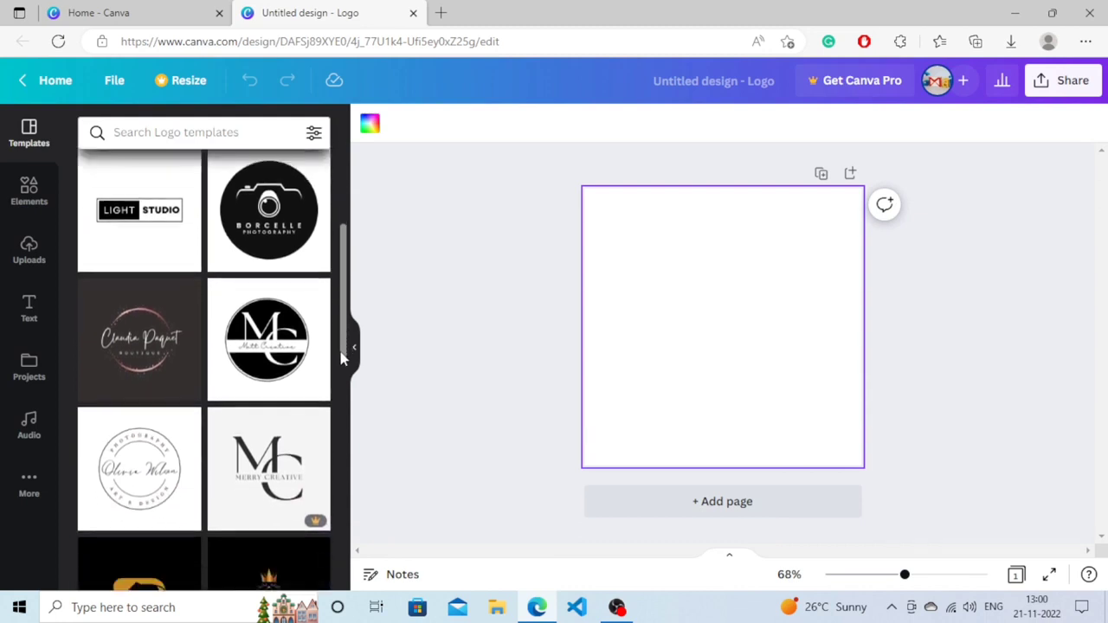
scroll(339, 381, "down", 2)
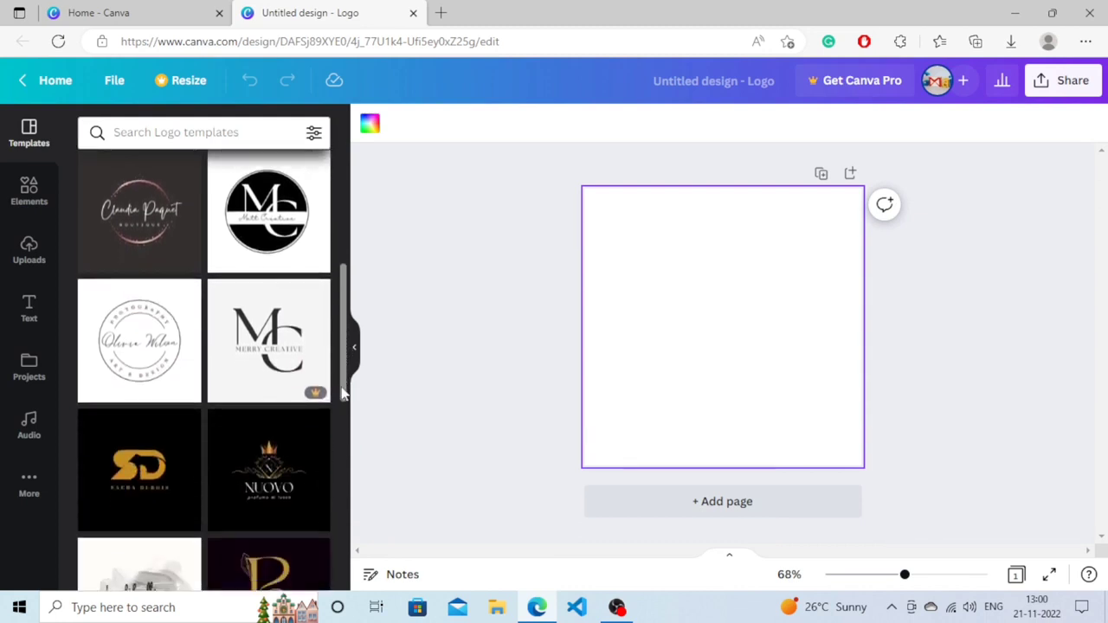
left_click_drag(345, 376, 347, 418)
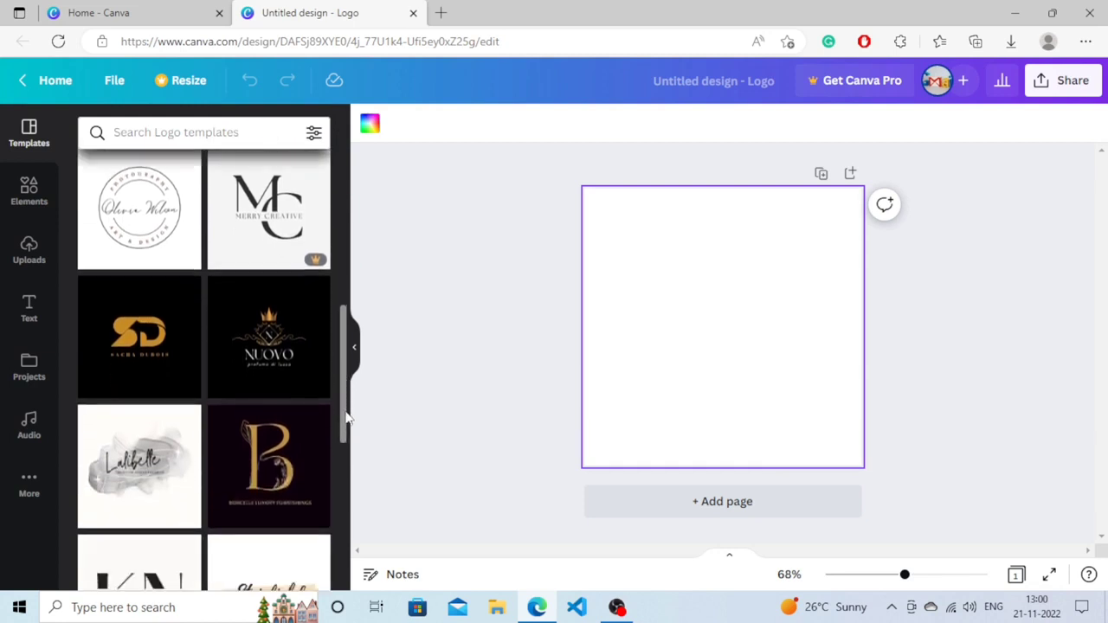
left_click_drag(346, 418, 346, 544)
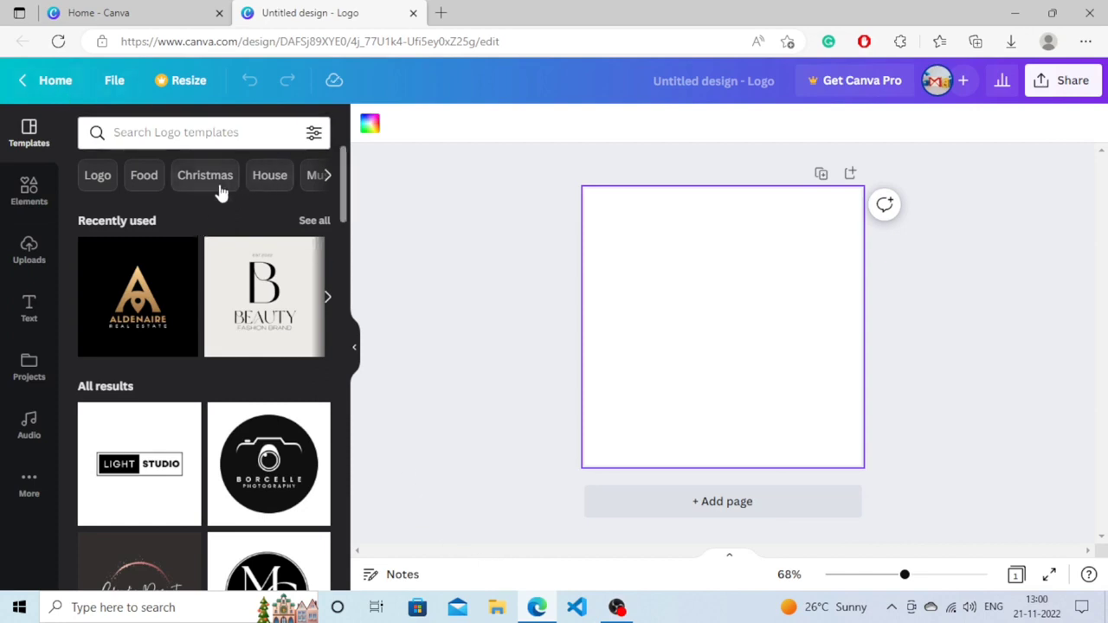
left_click(217, 145)
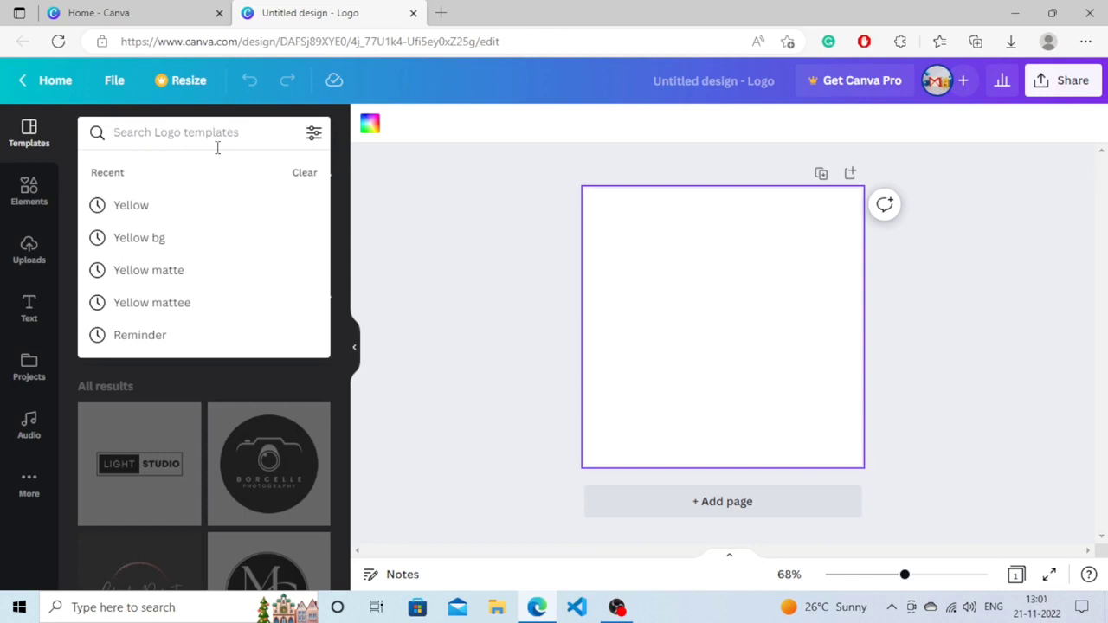
type("tech")
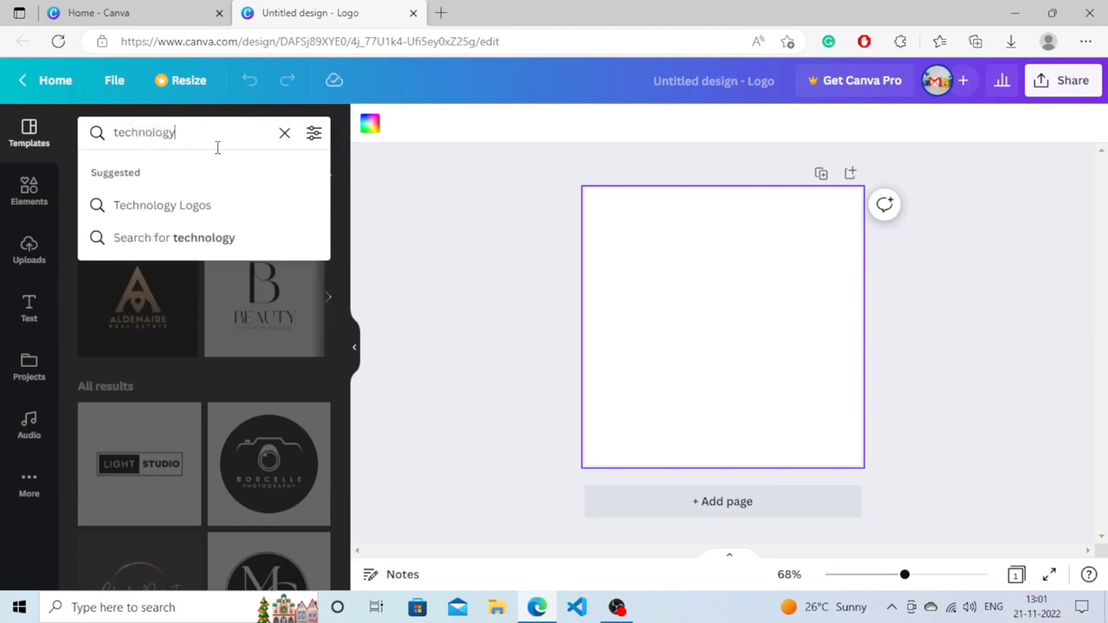
type("nology")
key("Return")
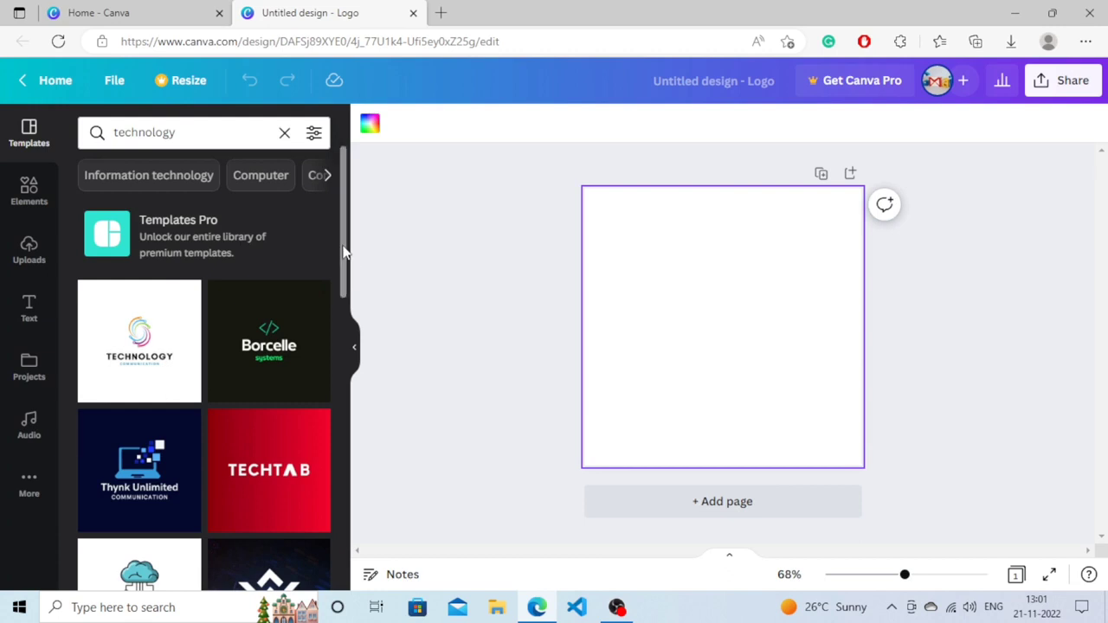
left_click_drag(345, 256, 345, 295)
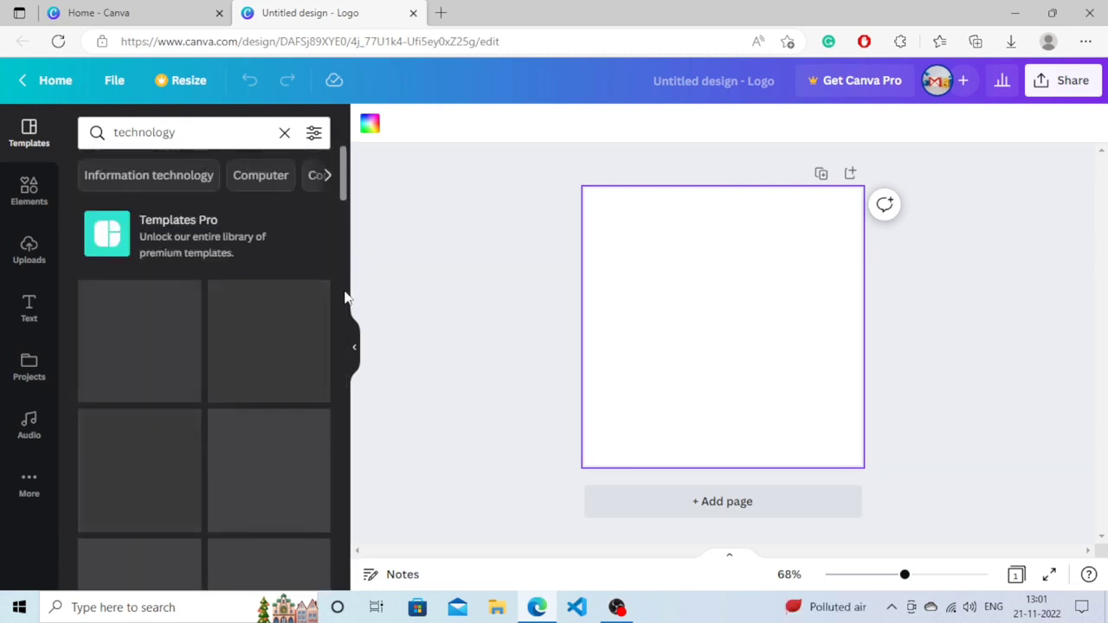
left_click(141, 482)
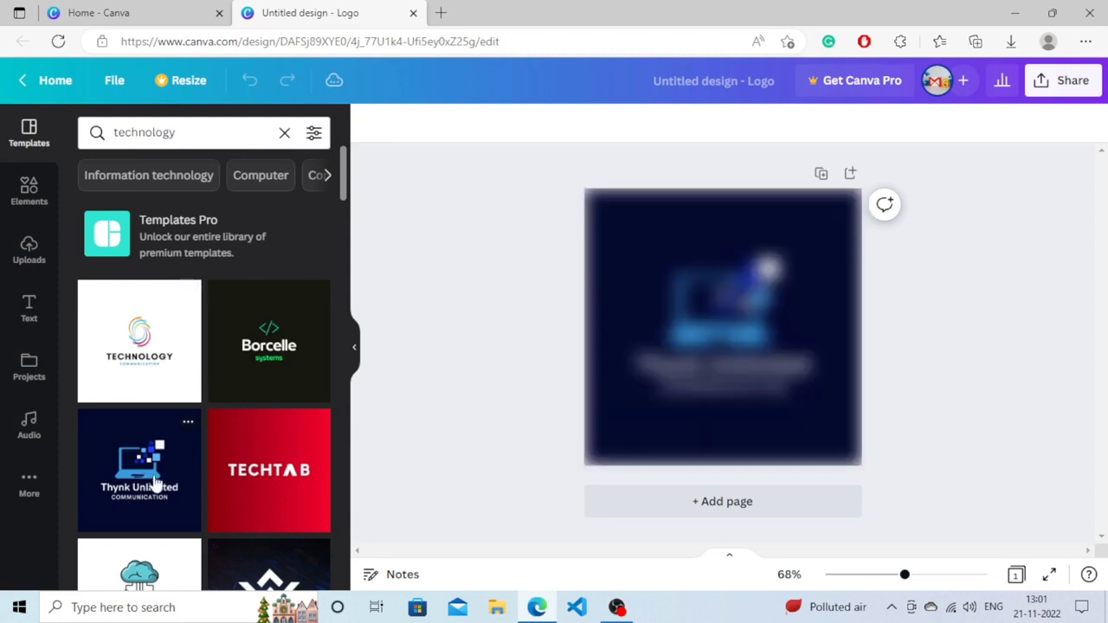
- Replace the logo's "Thynk Unlimited" heading with "HOW TO TECH"
left_click(790, 346)
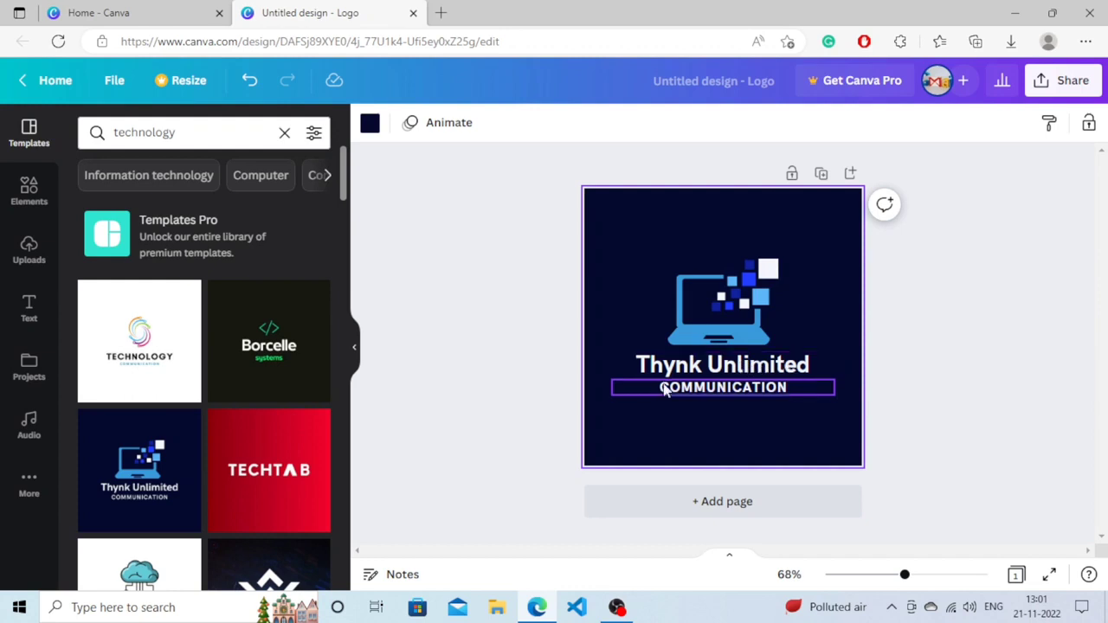
left_click(725, 327)
left_click(827, 288)
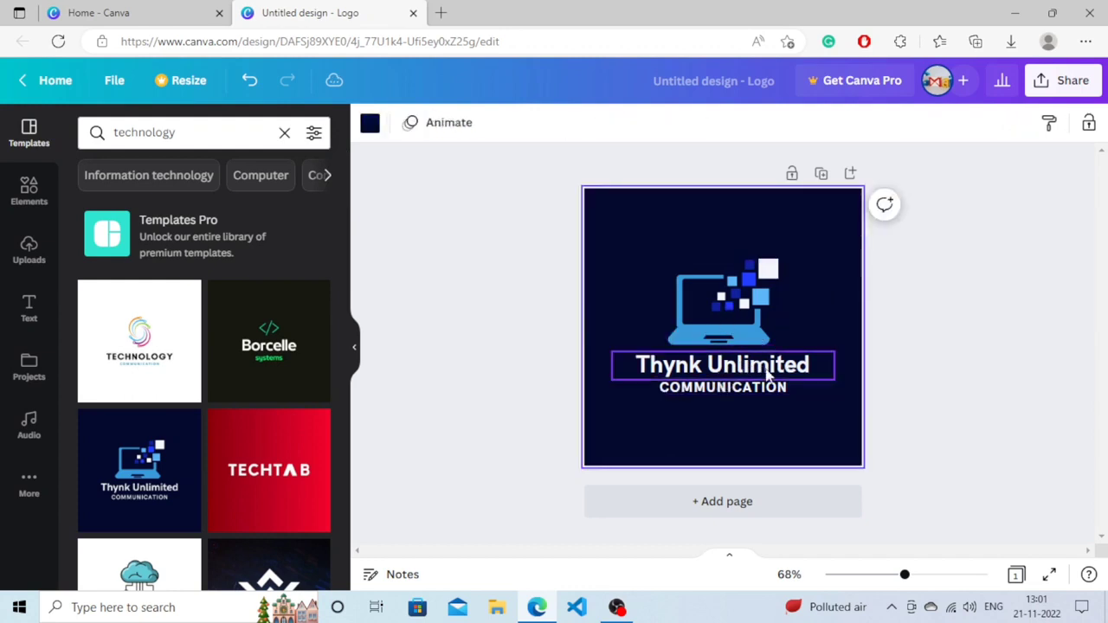
left_click(732, 390)
left_click(813, 366)
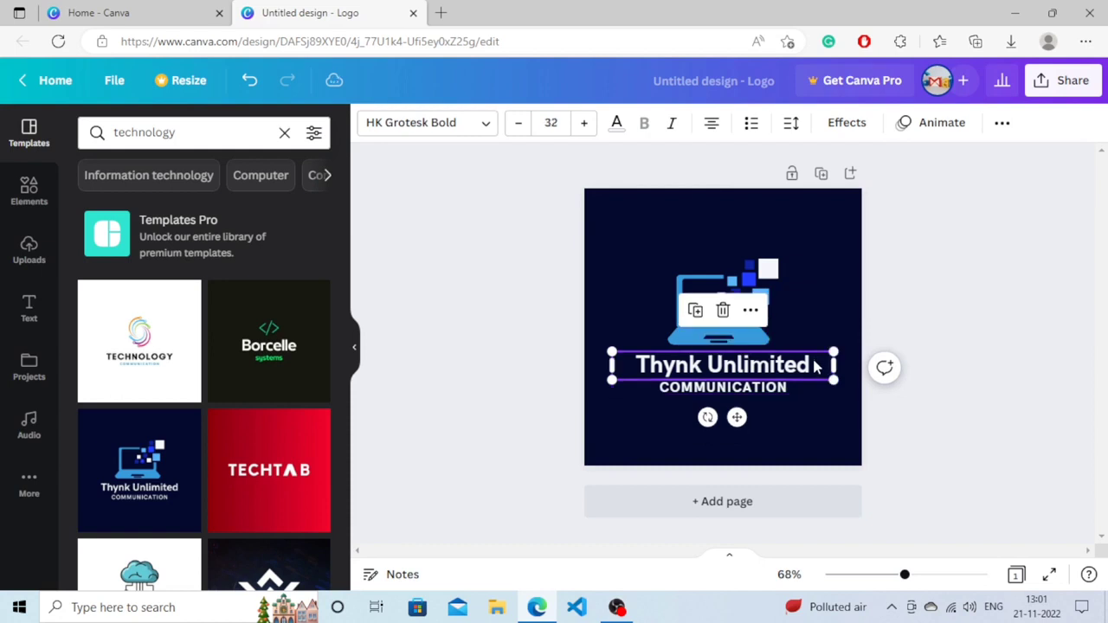
left_click(812, 365)
key("BackSpace")
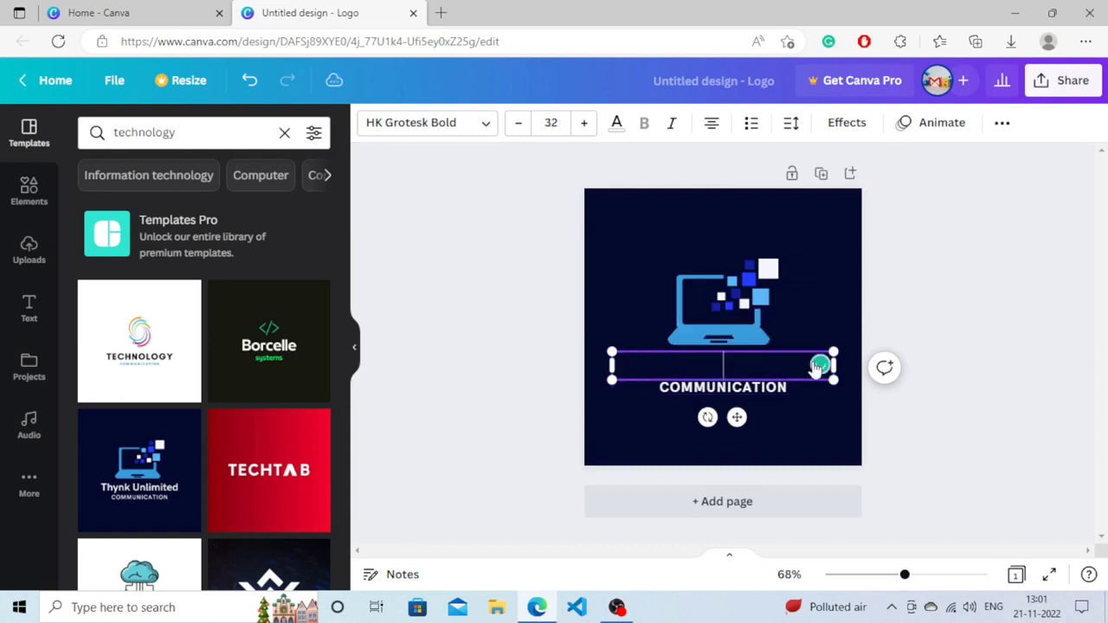
type("HOW TO TECH")
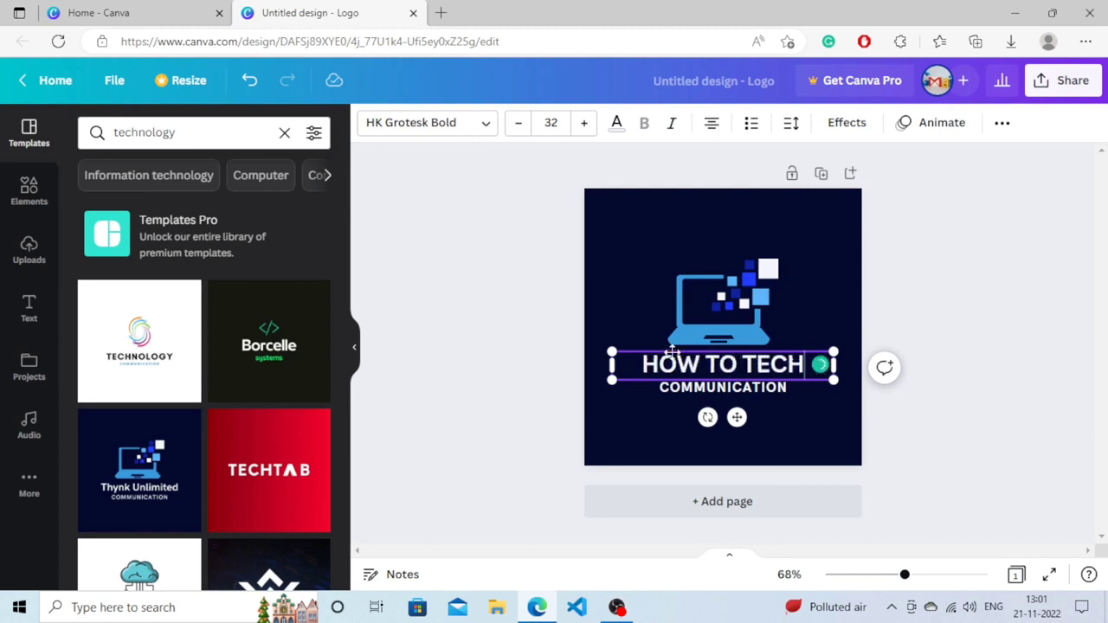
- Replace the "COMMUNICATION" line below the heading with "GUIDE"
double_click(760, 391)
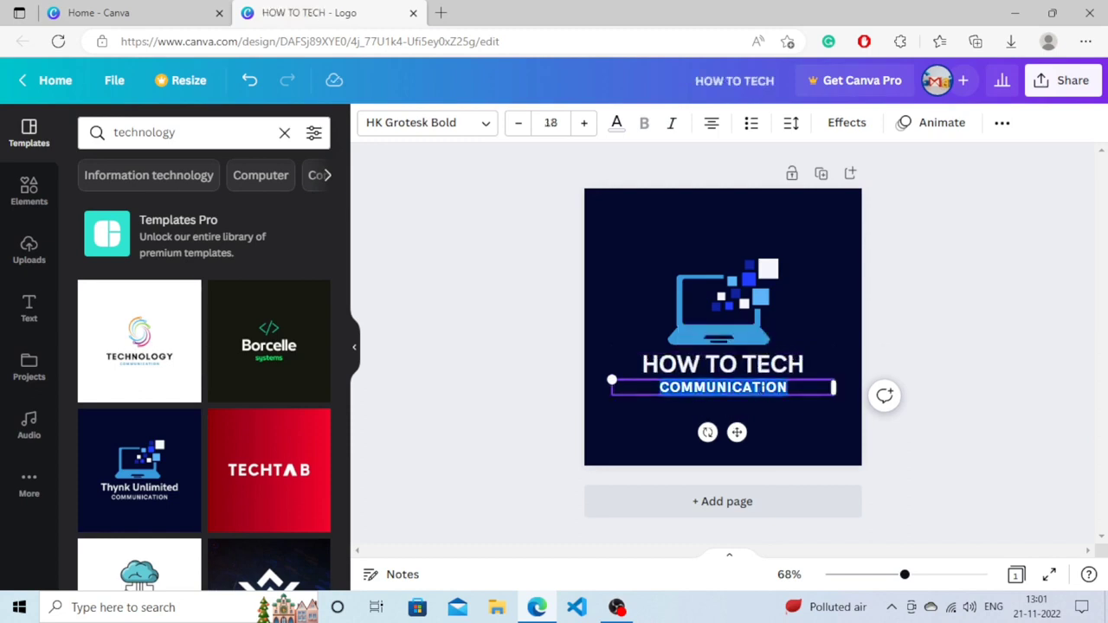
type("GUIDE")
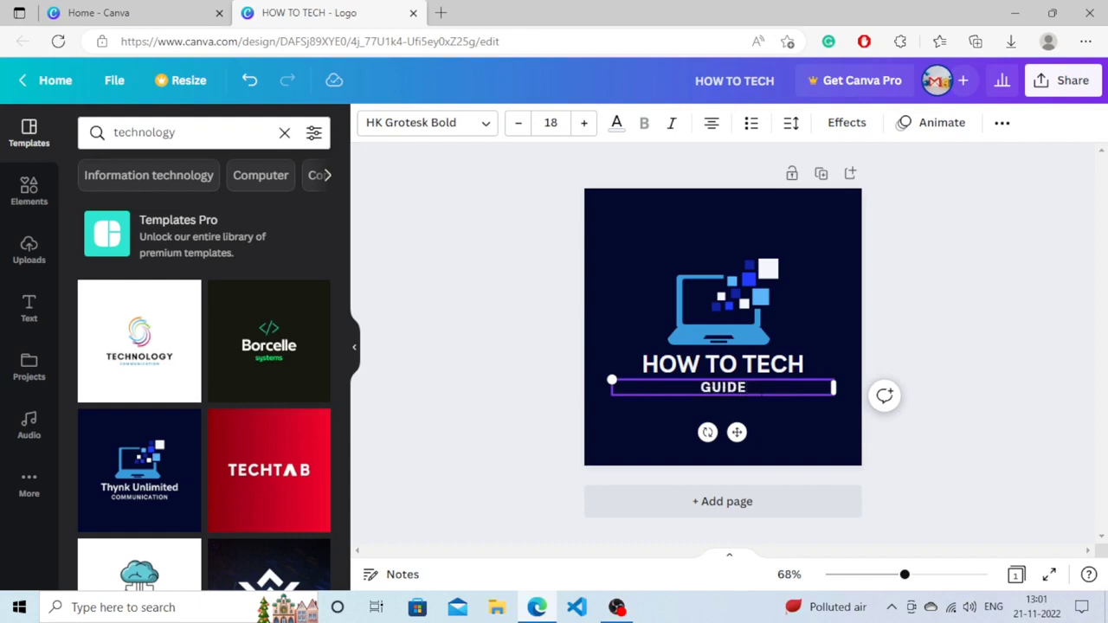
left_click(767, 399)
- Increase the font size of the "GUIDE" text to 27
left_click(750, 382)
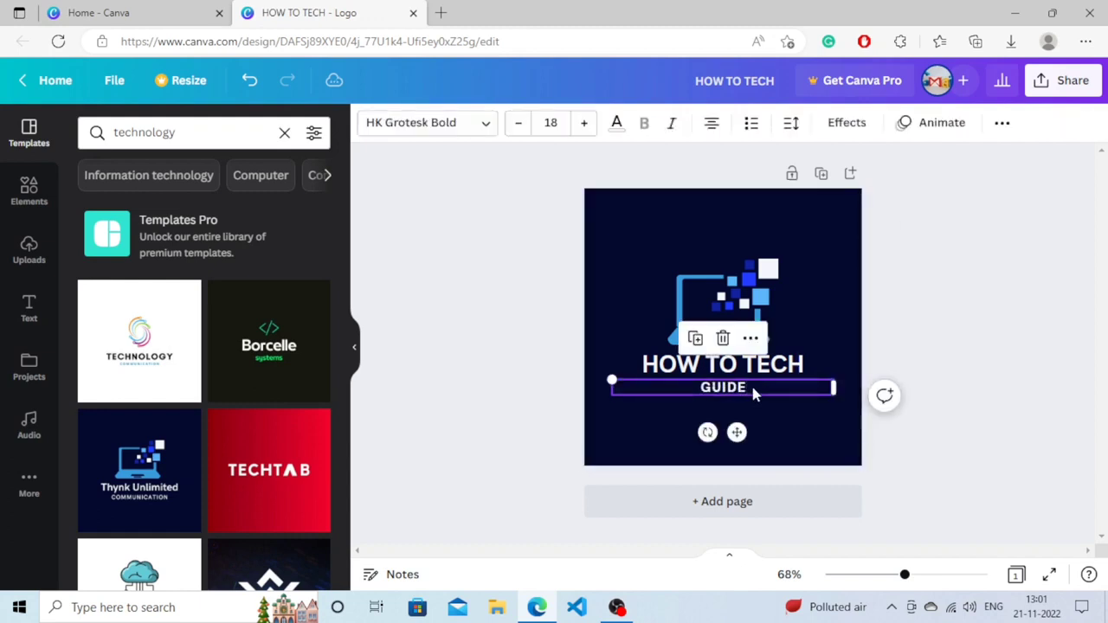
left_click(585, 123)
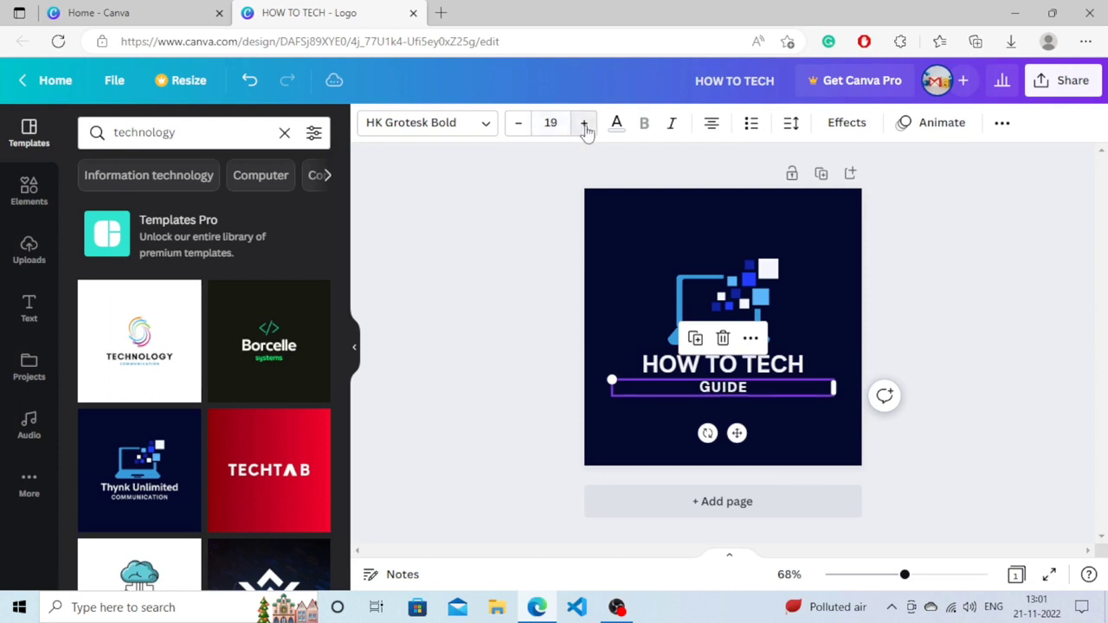
left_click(584, 123)
left_click(584, 123)
left_click(584, 123)
left_click(584, 123)
left_click(584, 122)
left_click(584, 123)
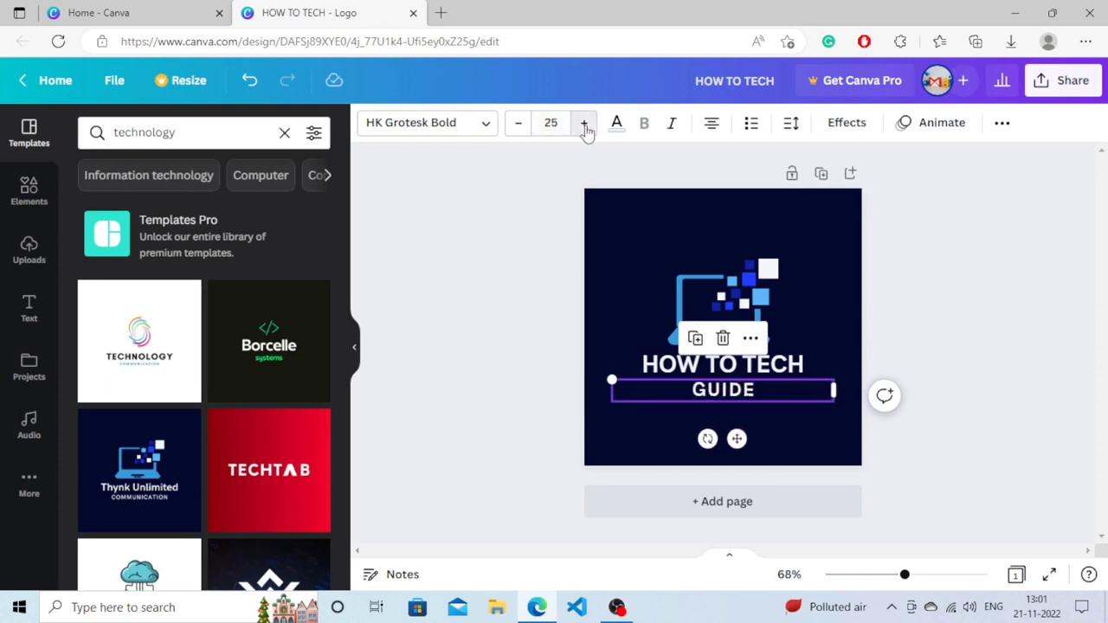
left_click(584, 123)
left_click(584, 123)
left_click(535, 300)
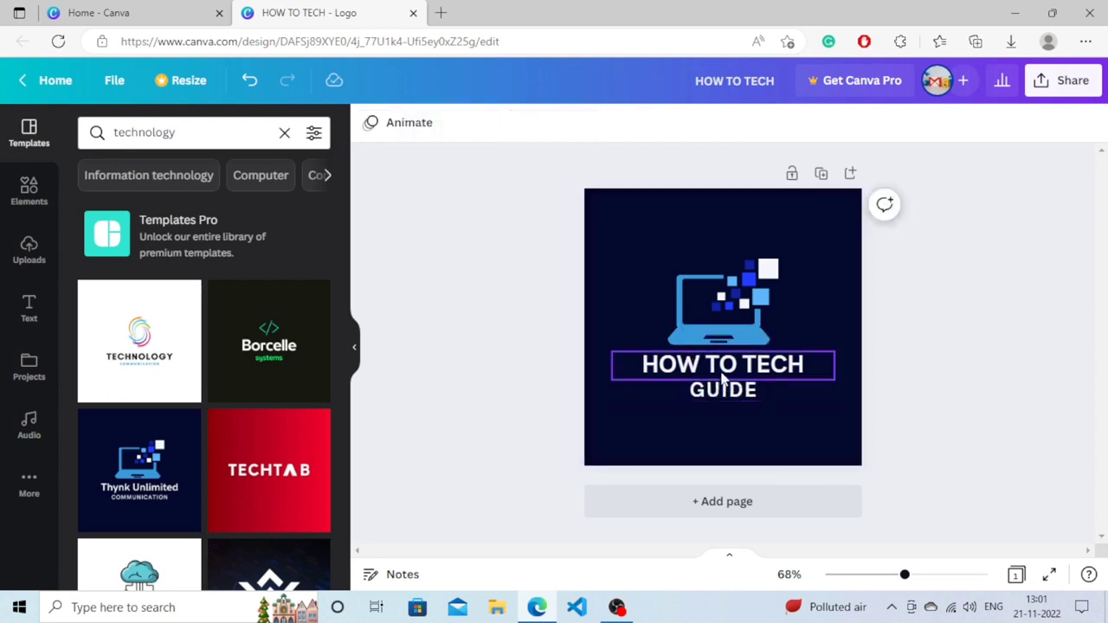
- Change the font of the "HOW TO TECH" heading to Lovelo
left_click(718, 364)
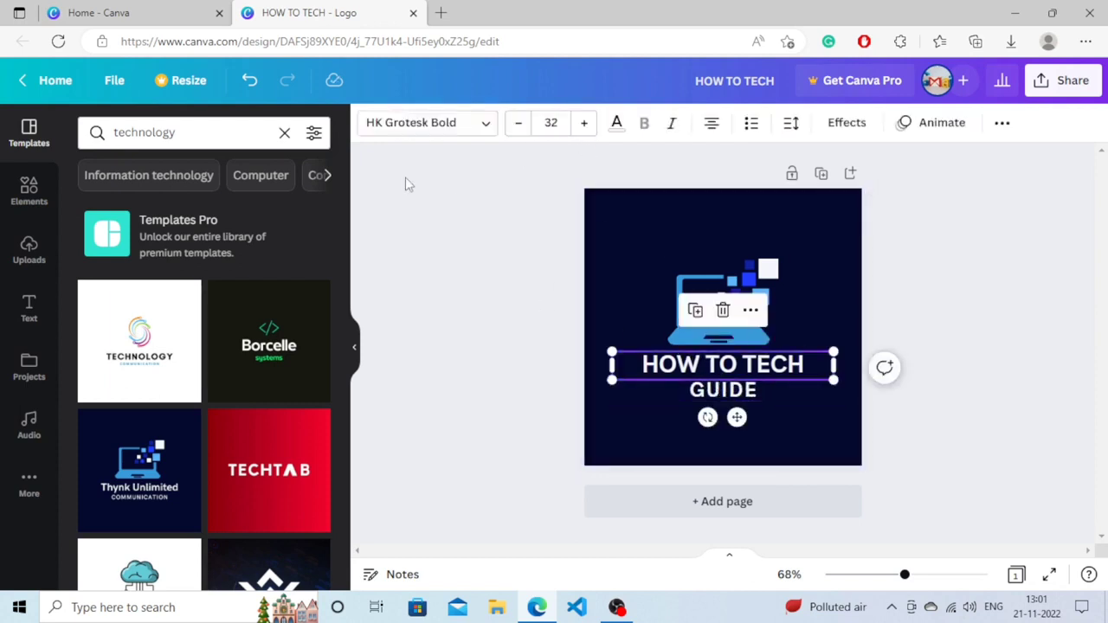
left_click(449, 128)
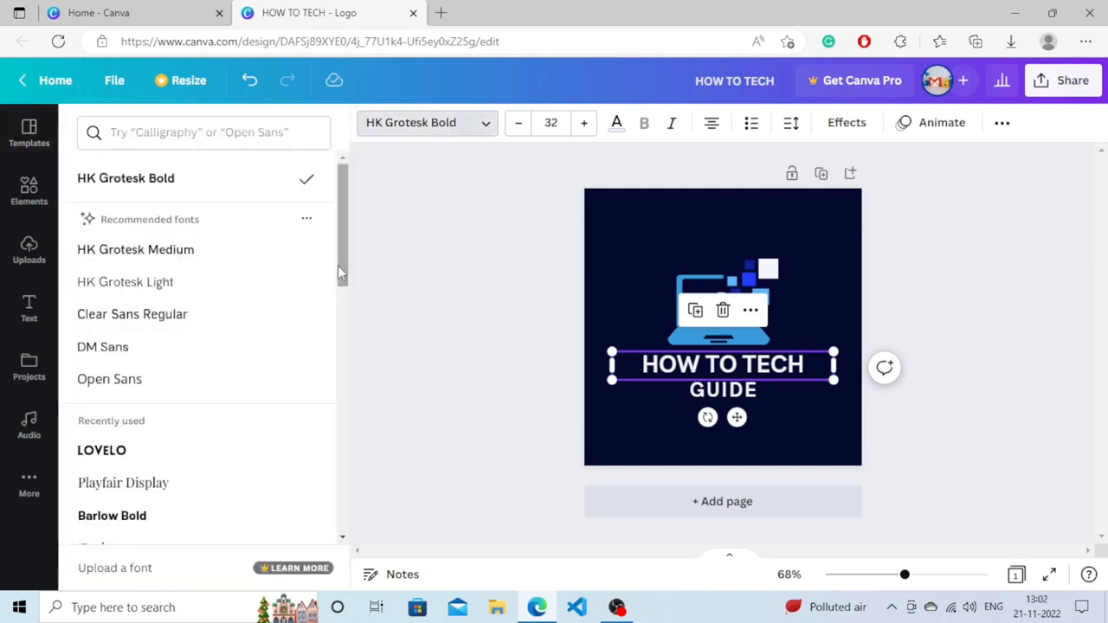
left_click_drag(340, 273, 344, 441)
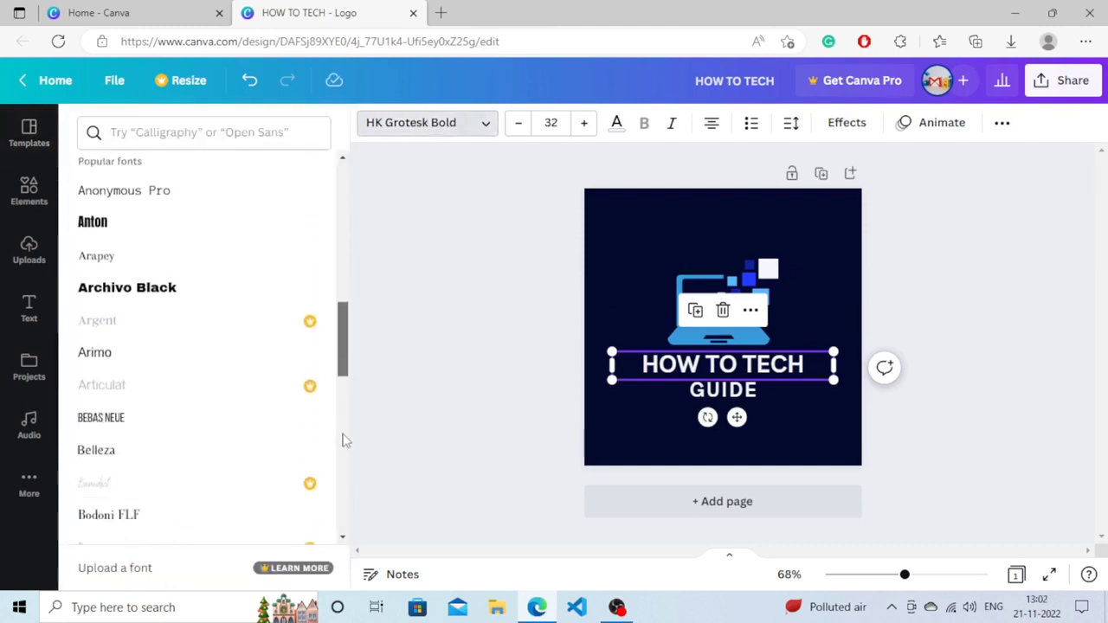
scroll(343, 441, "down", 8)
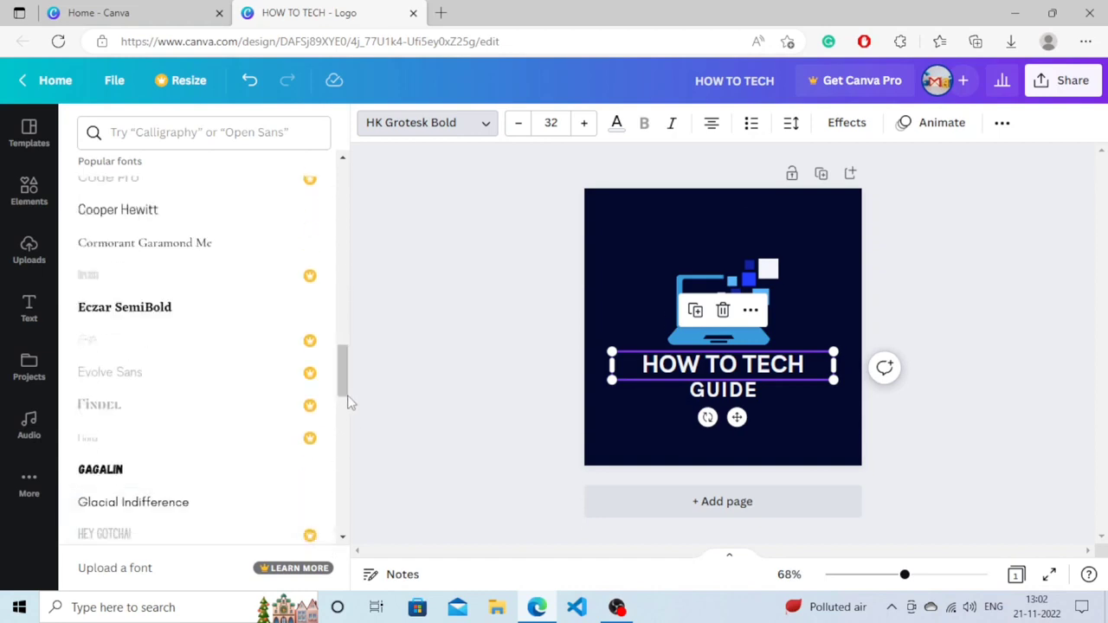
scroll(350, 403, "down", 5)
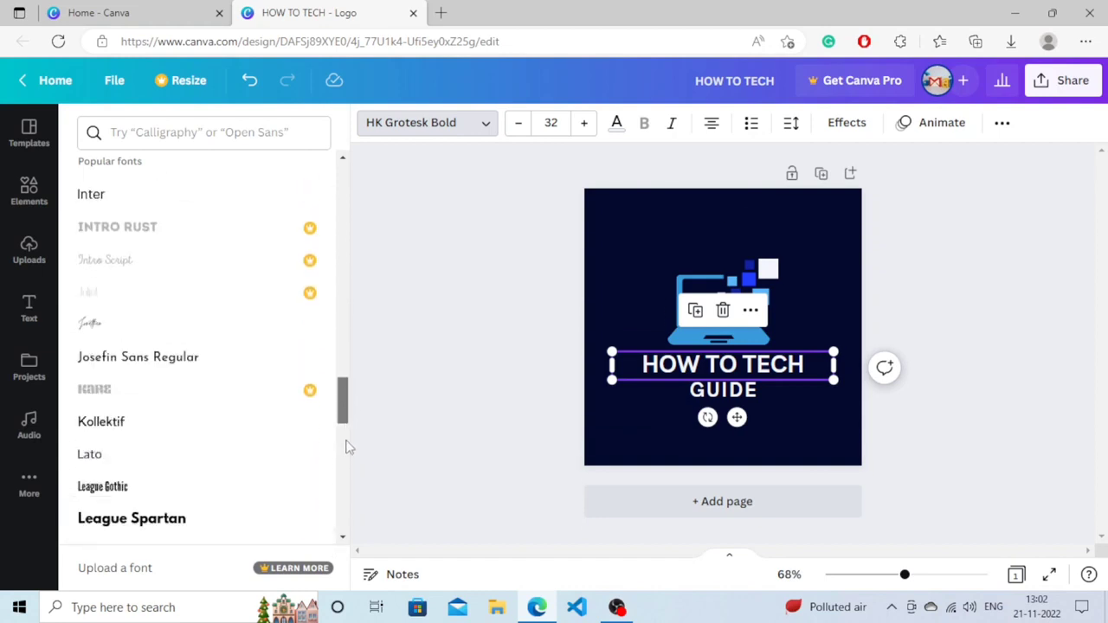
scroll(349, 448, "down", 4)
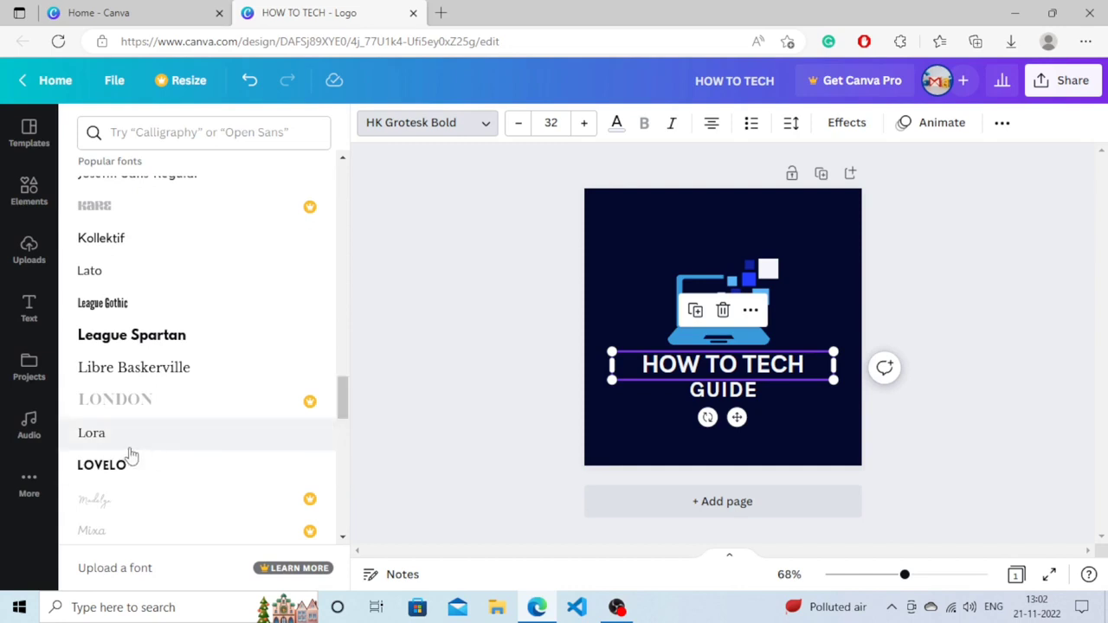
left_click(126, 463)
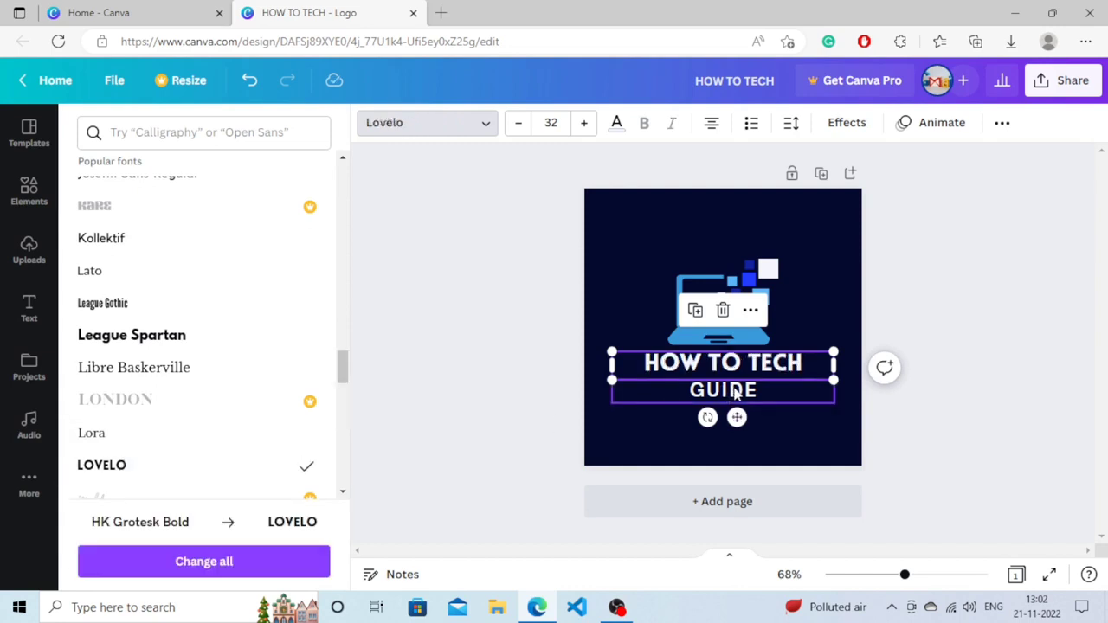
- Set the "GUIDE" text in the Lovelo font as well
left_click(734, 392)
left_click(124, 461)
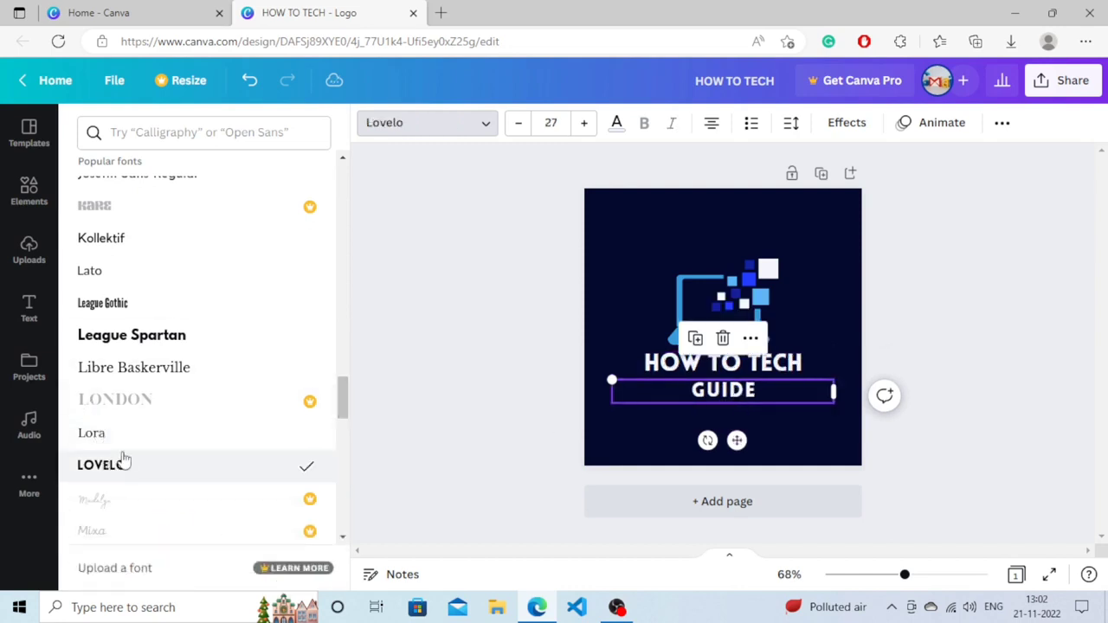
left_click(464, 403)
- Try white and black as the logo's background colour
left_click(775, 304)
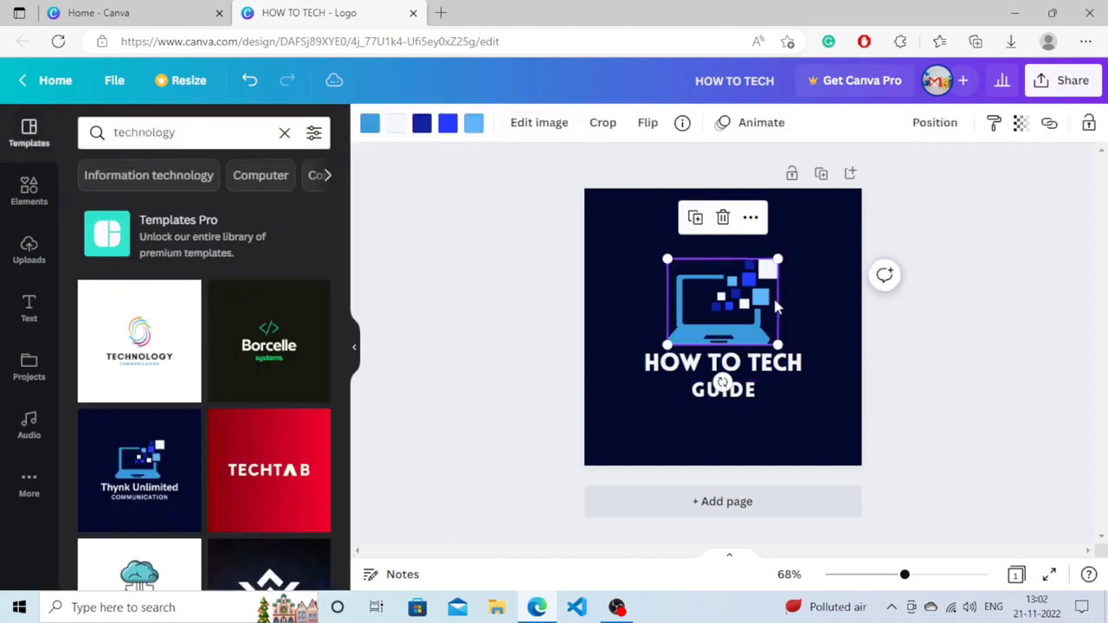
left_click(631, 245)
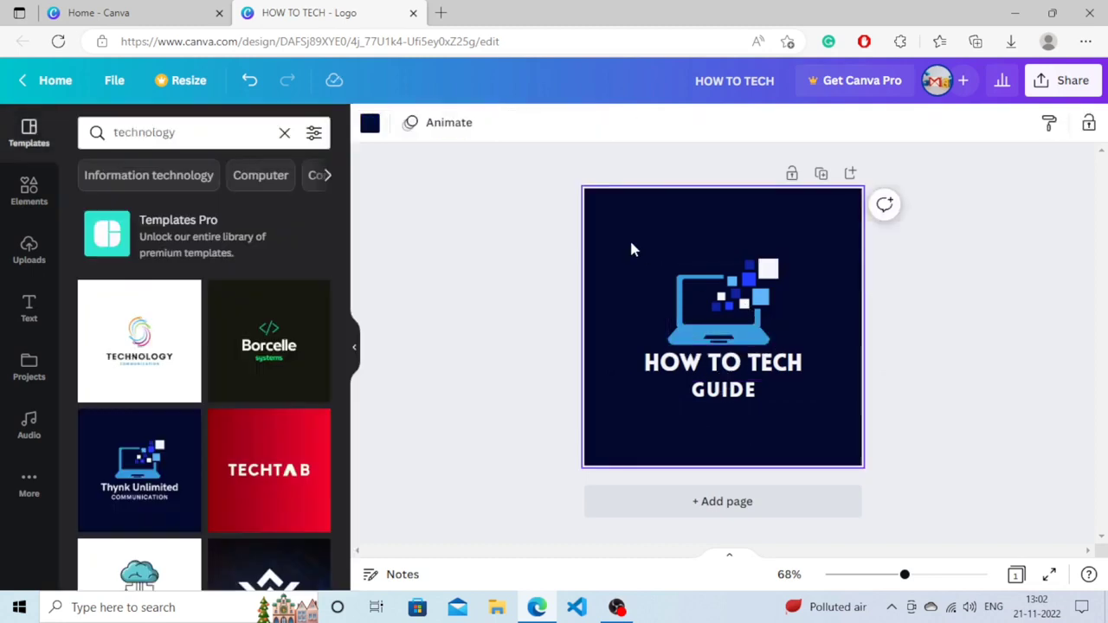
left_click(368, 124)
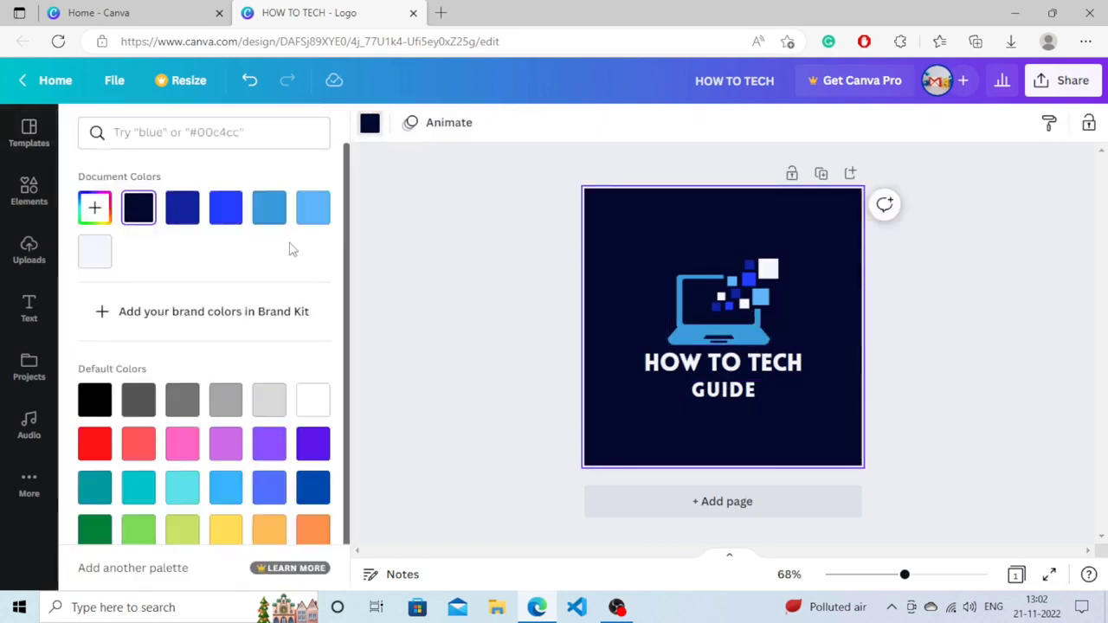
scroll(348, 348, "down", 1)
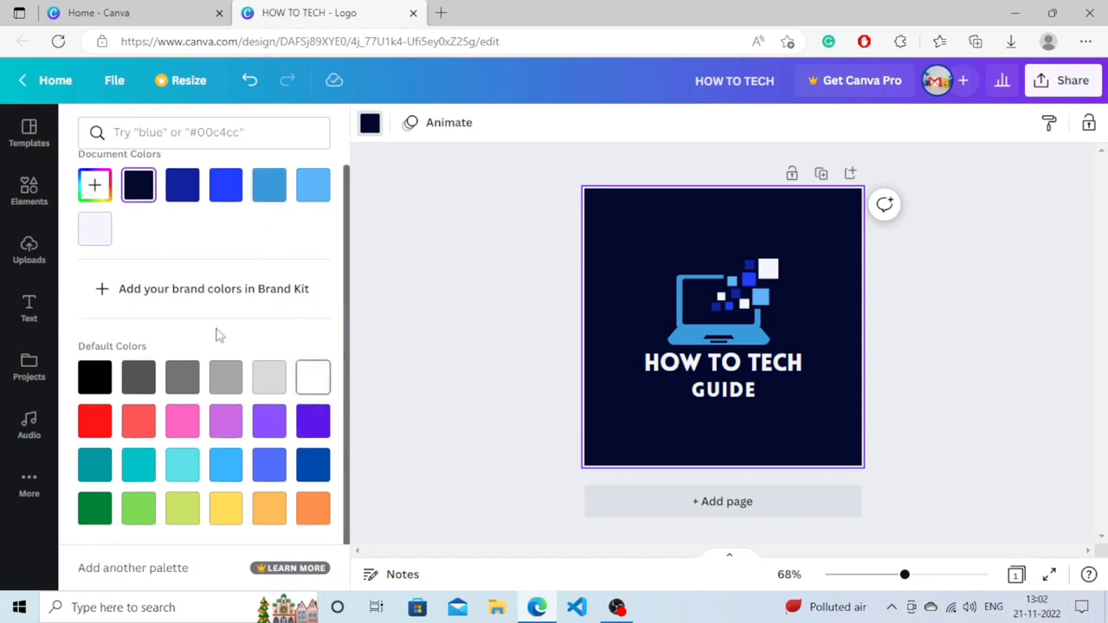
left_click(324, 381)
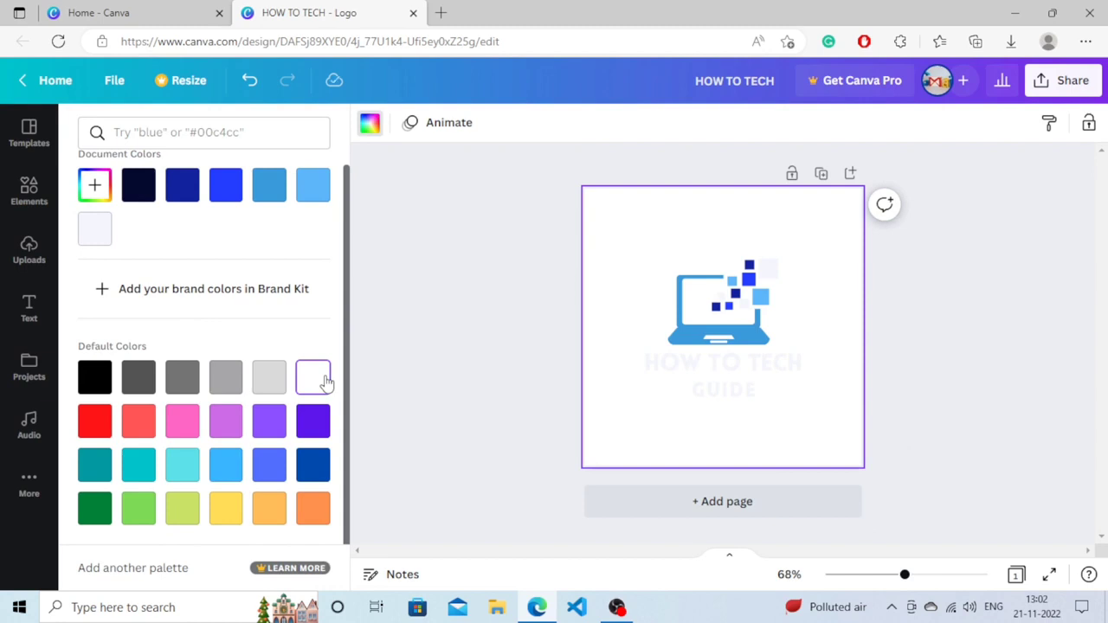
left_click(104, 378)
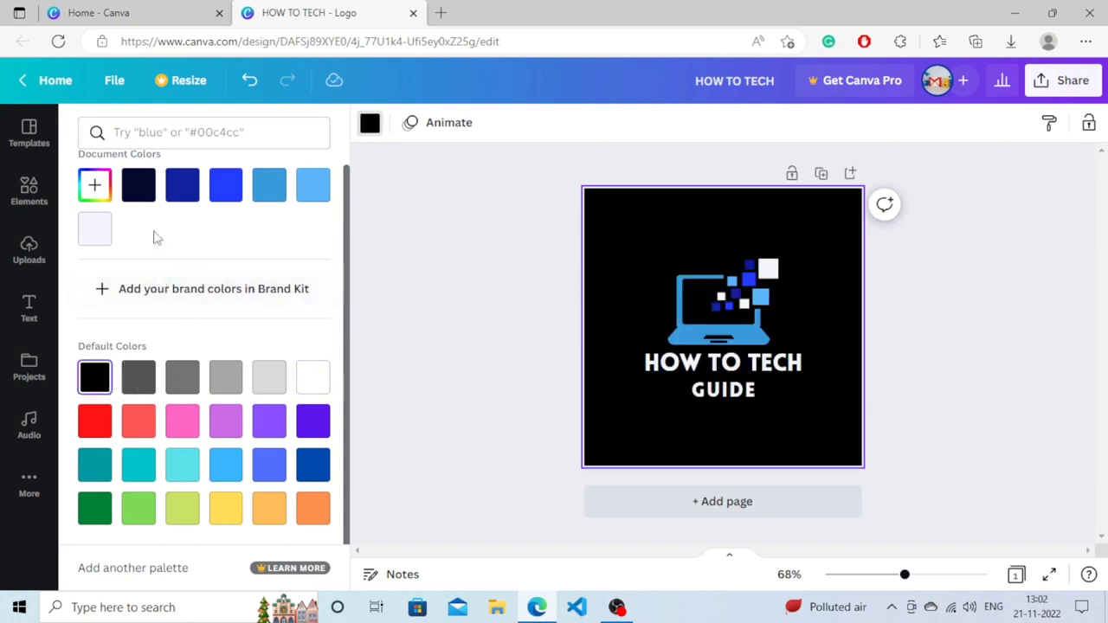
- Try the blue document colours on the logo's background and set it back to the dark navy
left_click(143, 197)
left_click(195, 200)
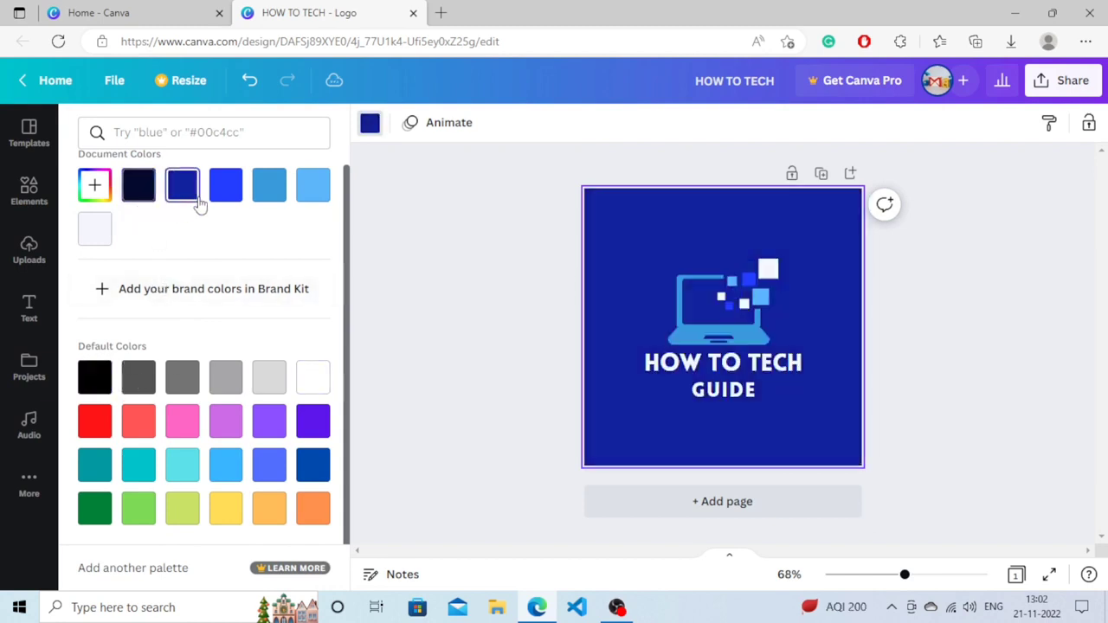
left_click(225, 198)
left_click(268, 192)
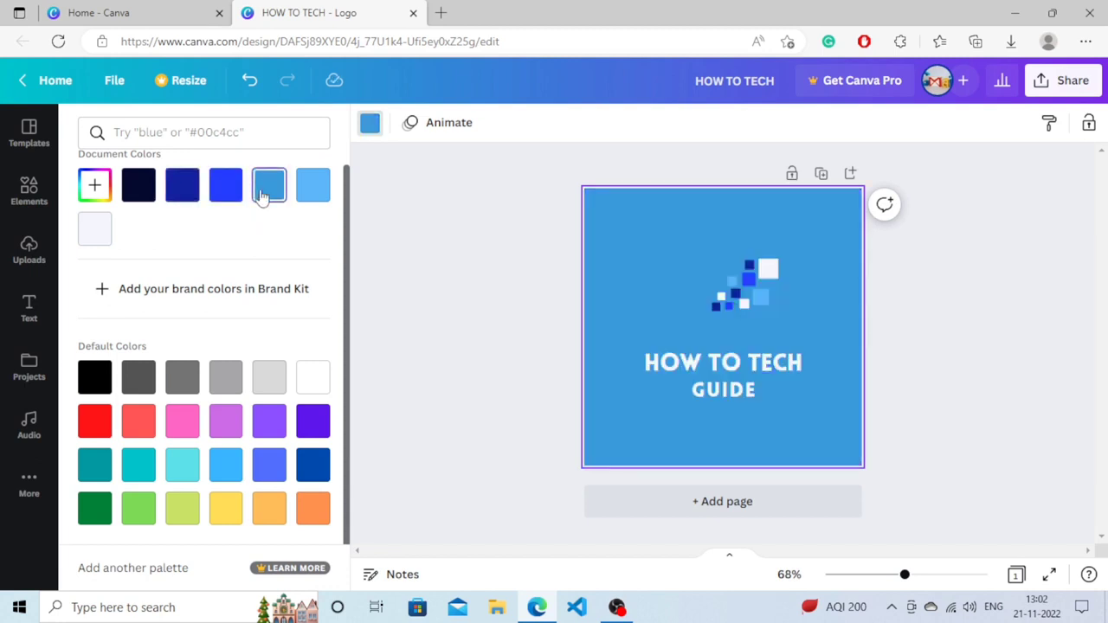
left_click(306, 197)
left_click(261, 188)
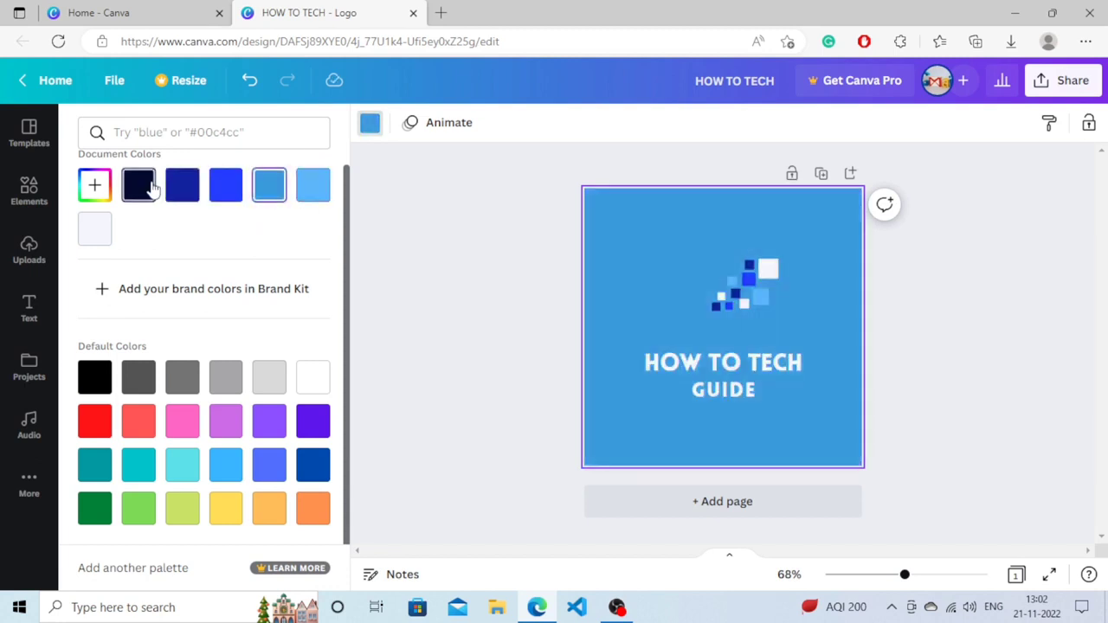
left_click(147, 187)
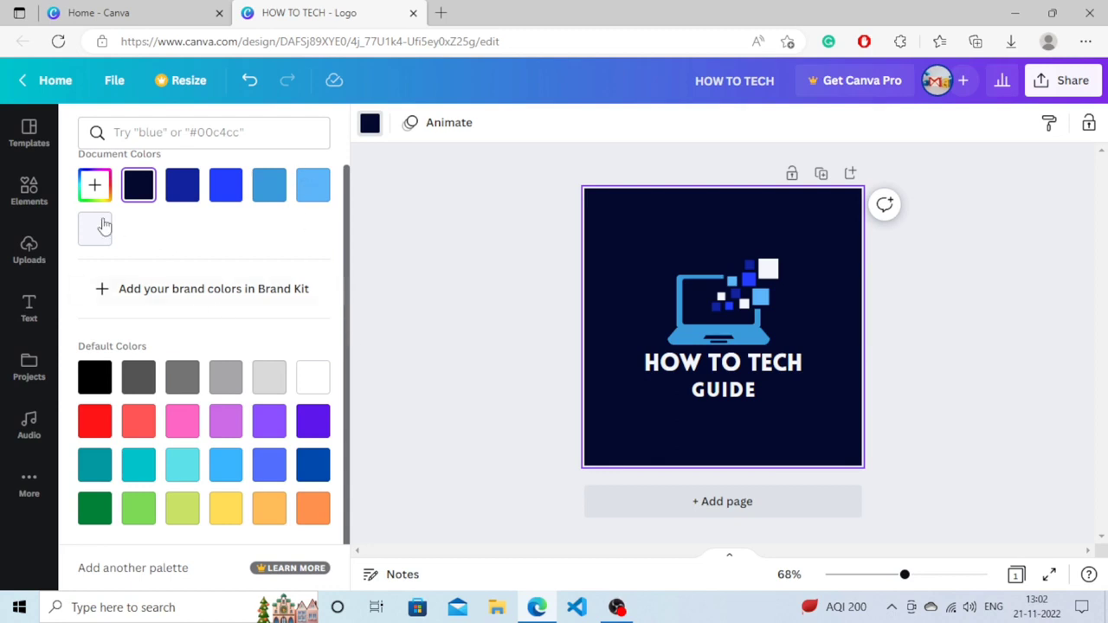
left_click(668, 238)
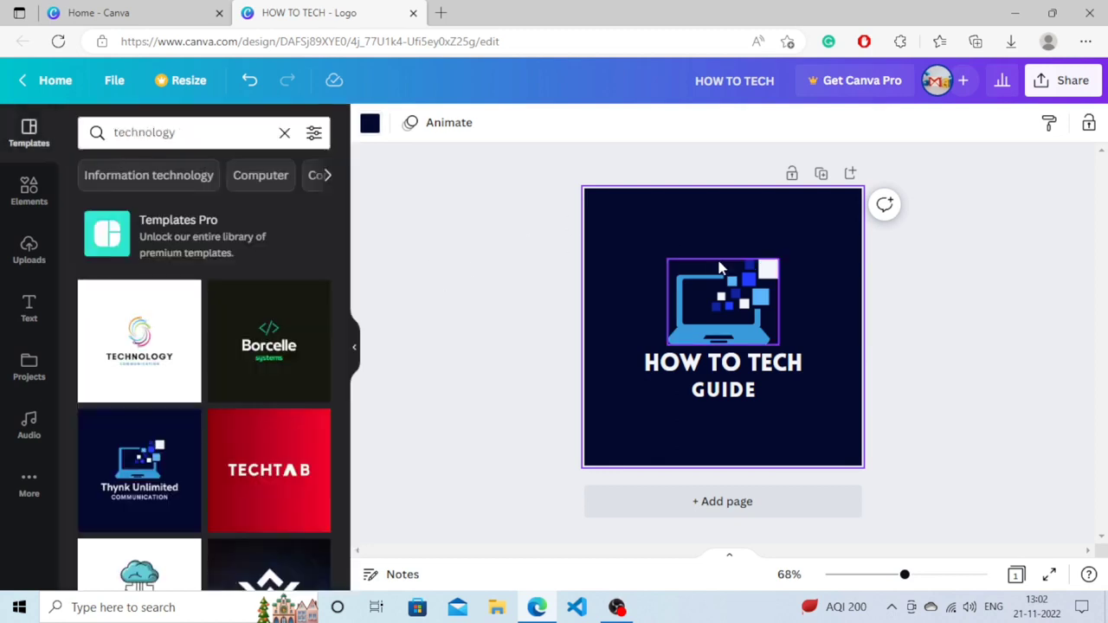
left_click(719, 264)
left_click(638, 233)
- Search the design elements for "laptop"
left_click(30, 187)
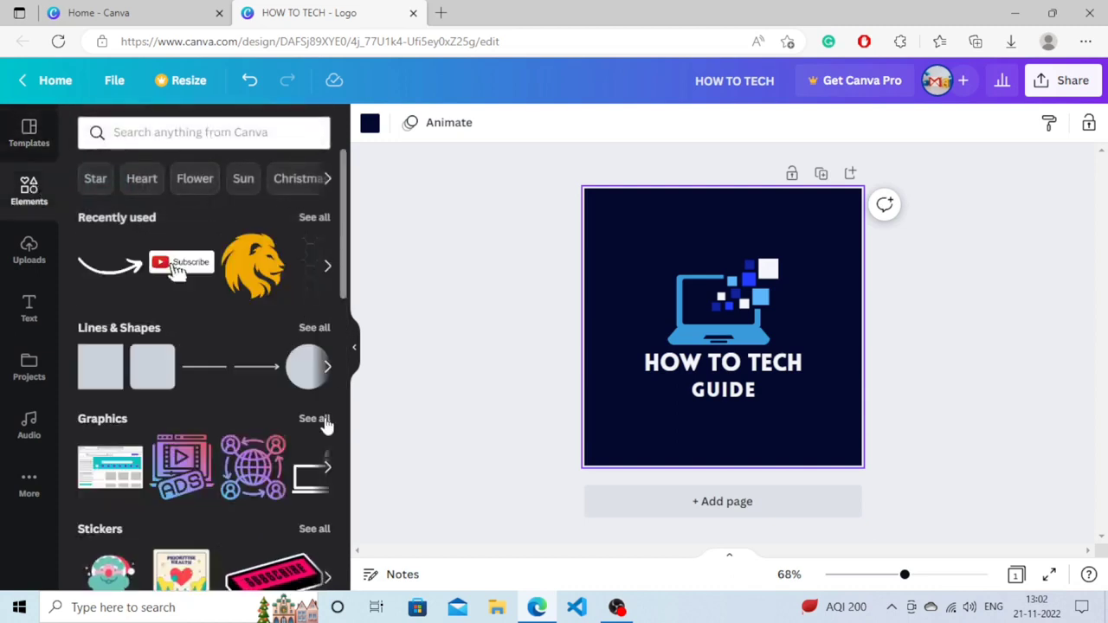
scroll(309, 420, "down", 4)
scroll(274, 391, "up", 3)
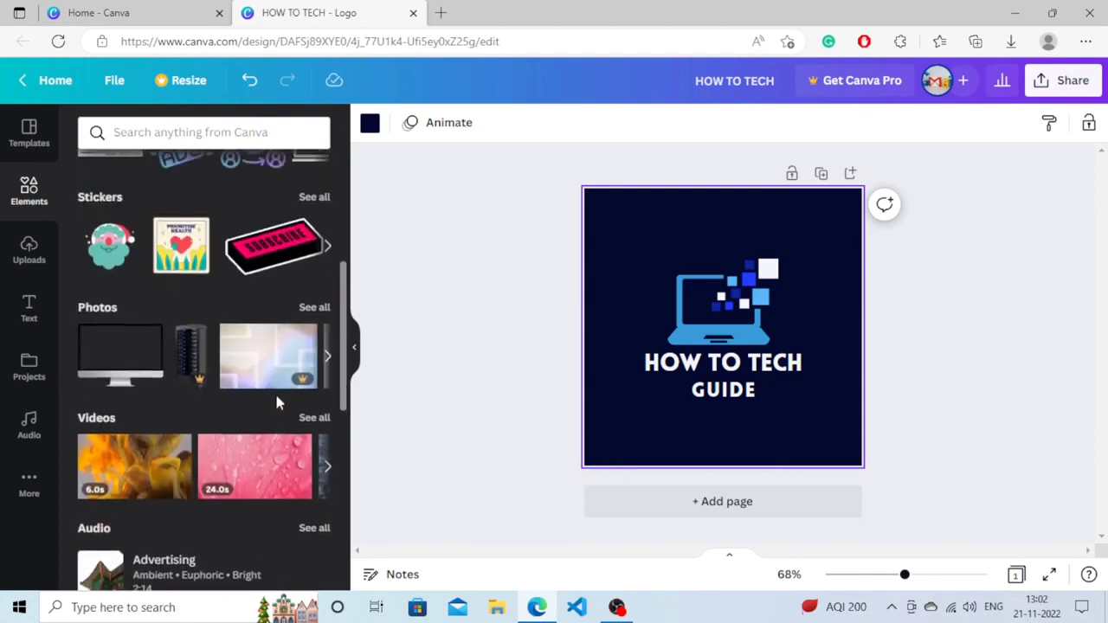
scroll(277, 405, "up", 3)
left_click(705, 324)
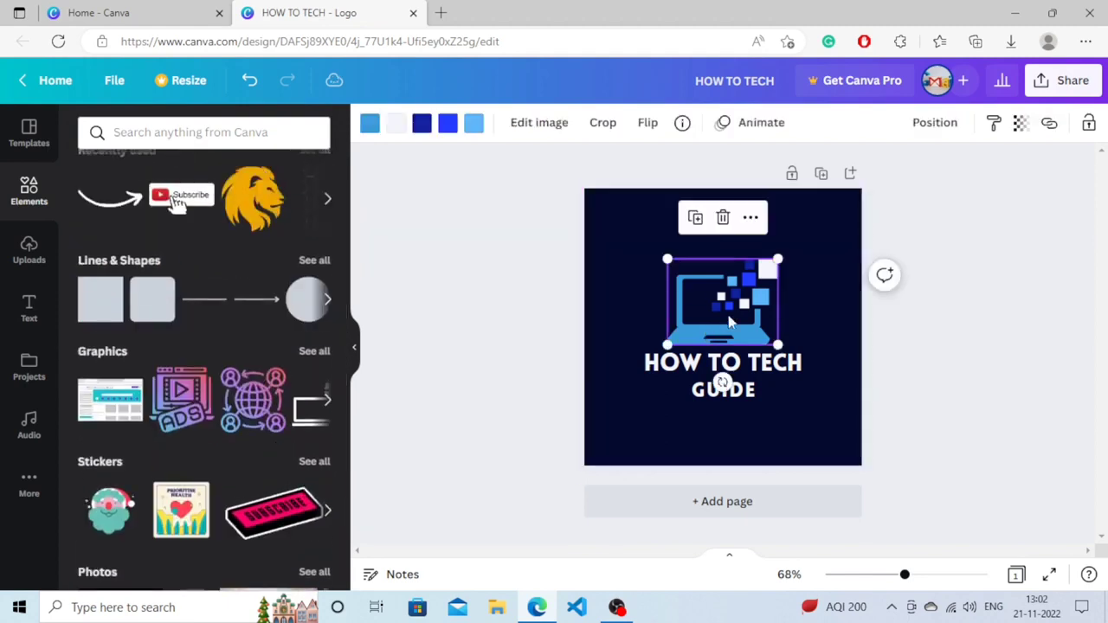
scroll(205, 250, "up", 1)
left_click(192, 142)
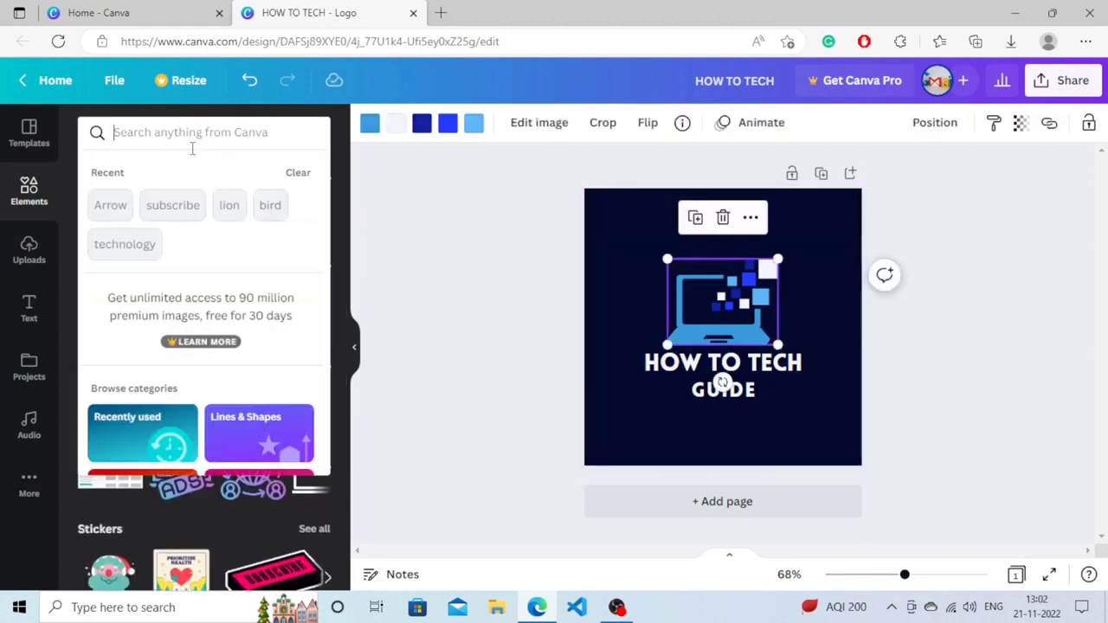
type("LAP")
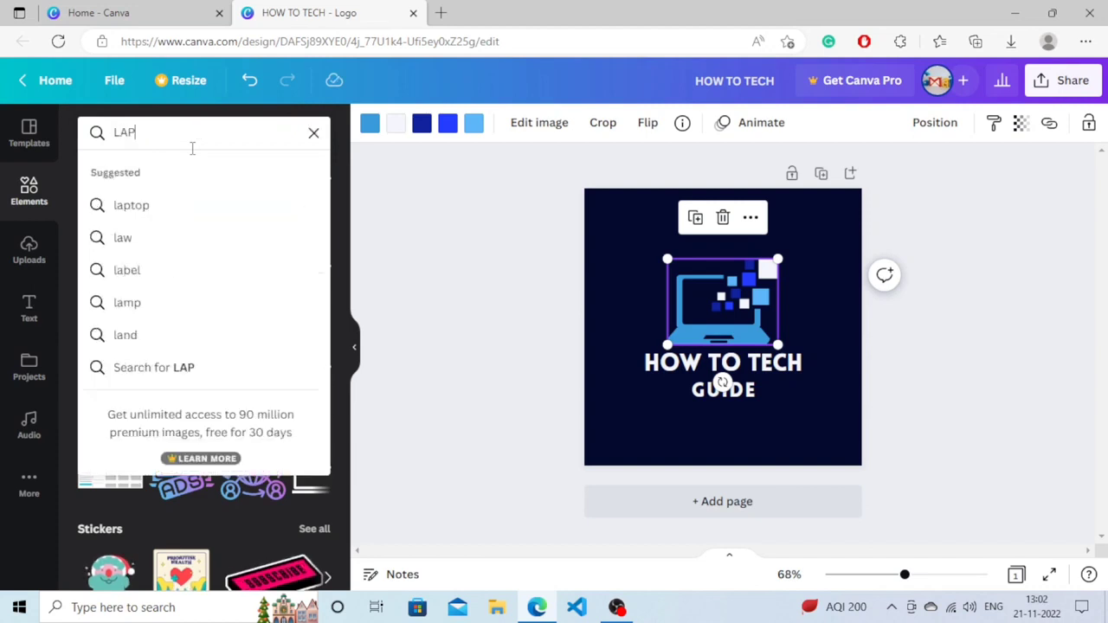
type("TOP")
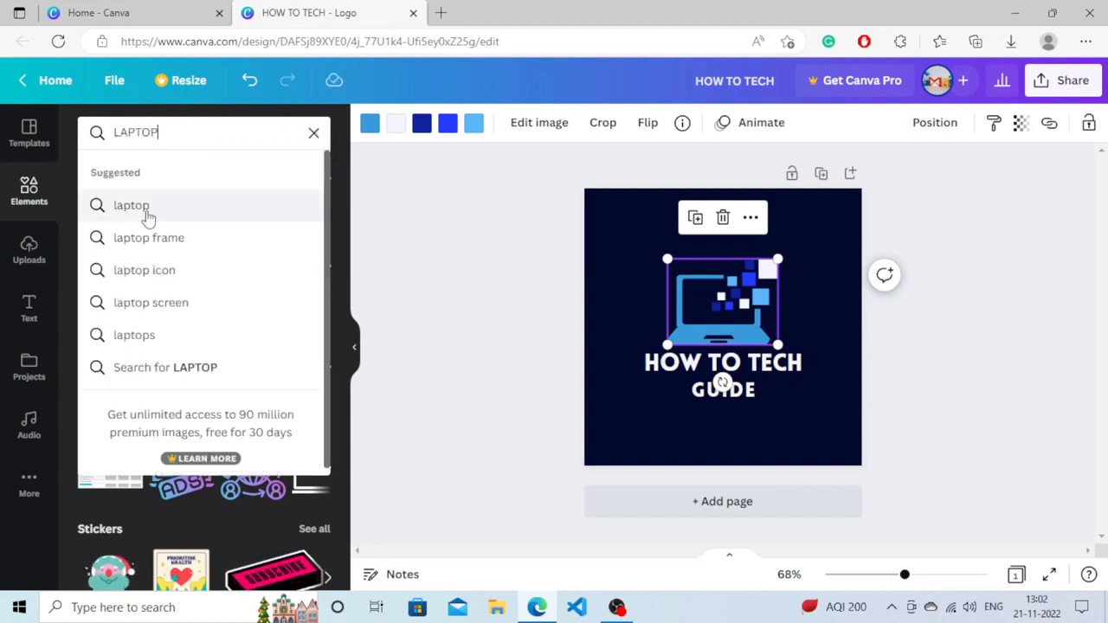
left_click(145, 213)
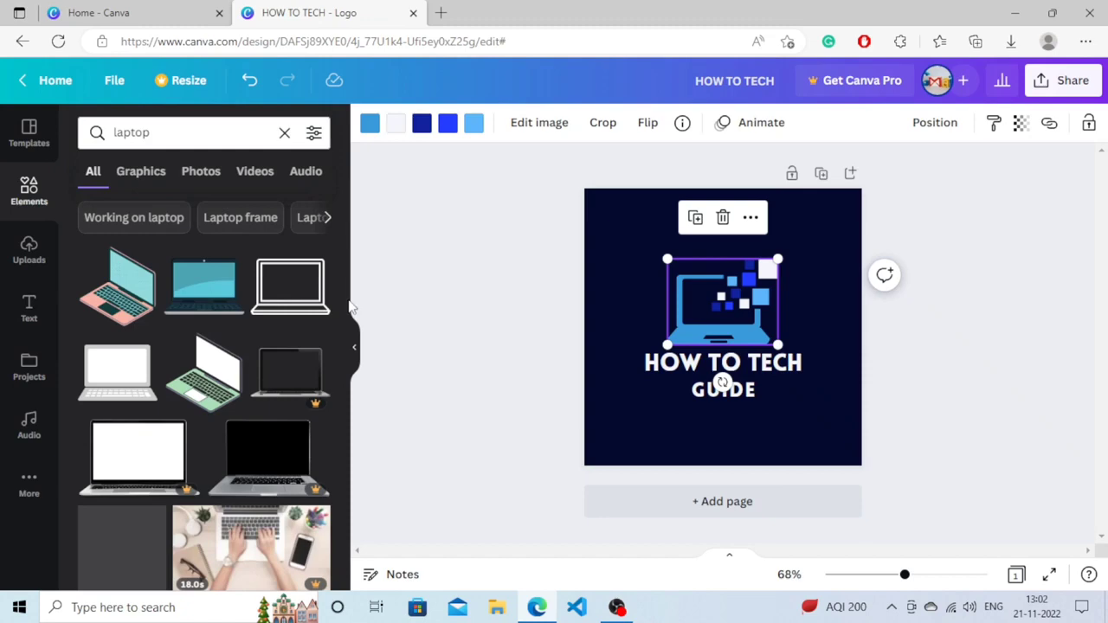
- Limit the laptop results to graphics and add the illustration of a man in an orange-red shirt using a laptop
left_click_drag(343, 342, 325, 262)
left_click(150, 177)
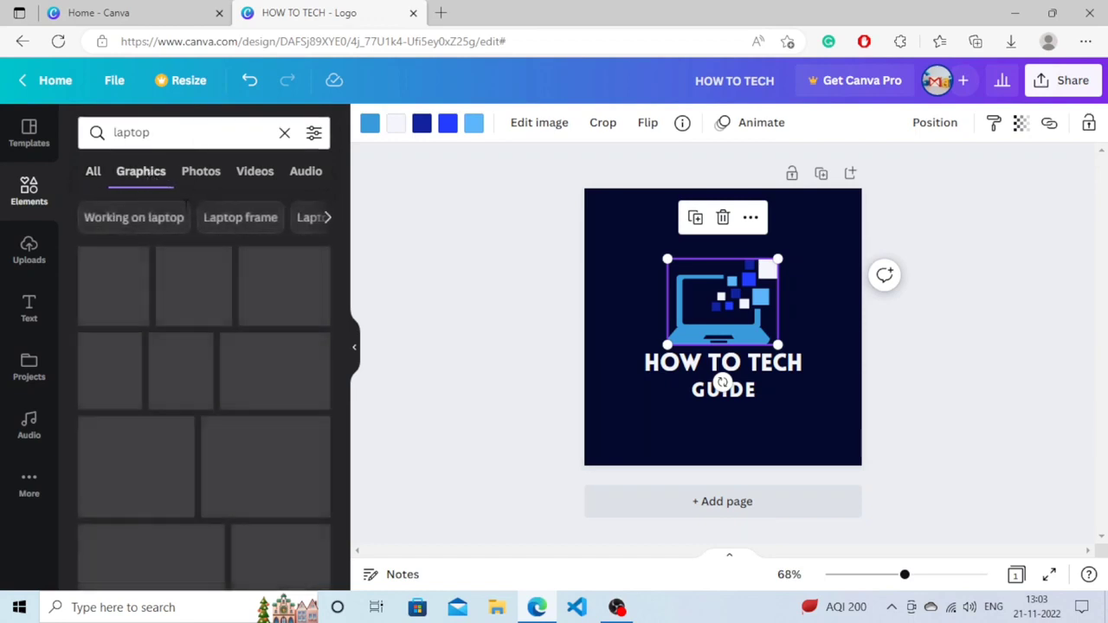
left_click_drag(342, 272, 331, 431)
scroll(331, 437, "down", 3)
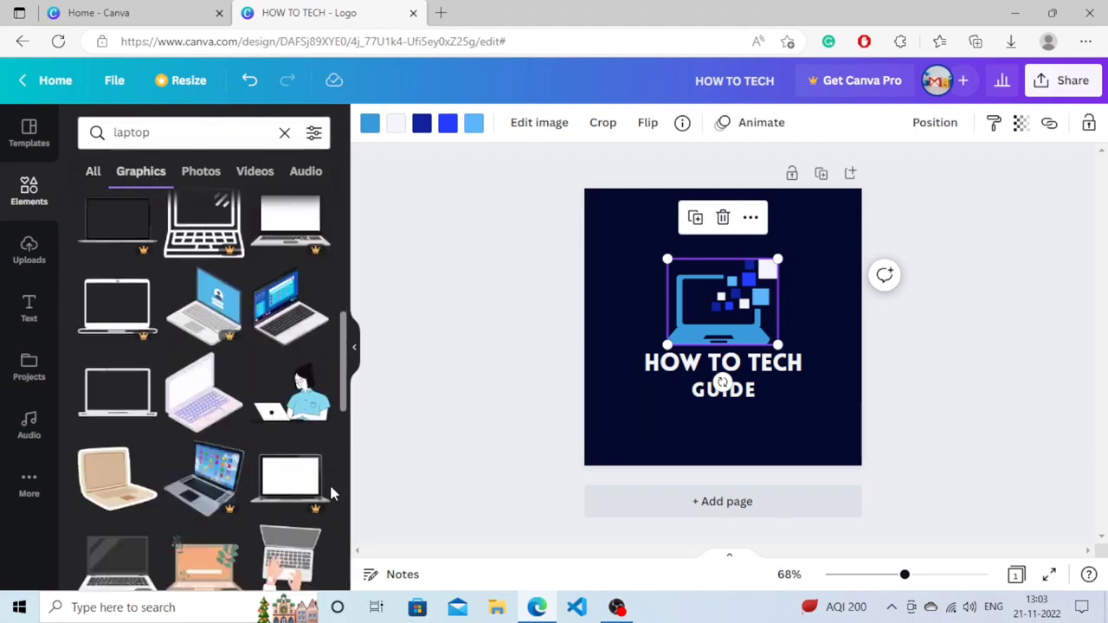
scroll(294, 489, "down", 2)
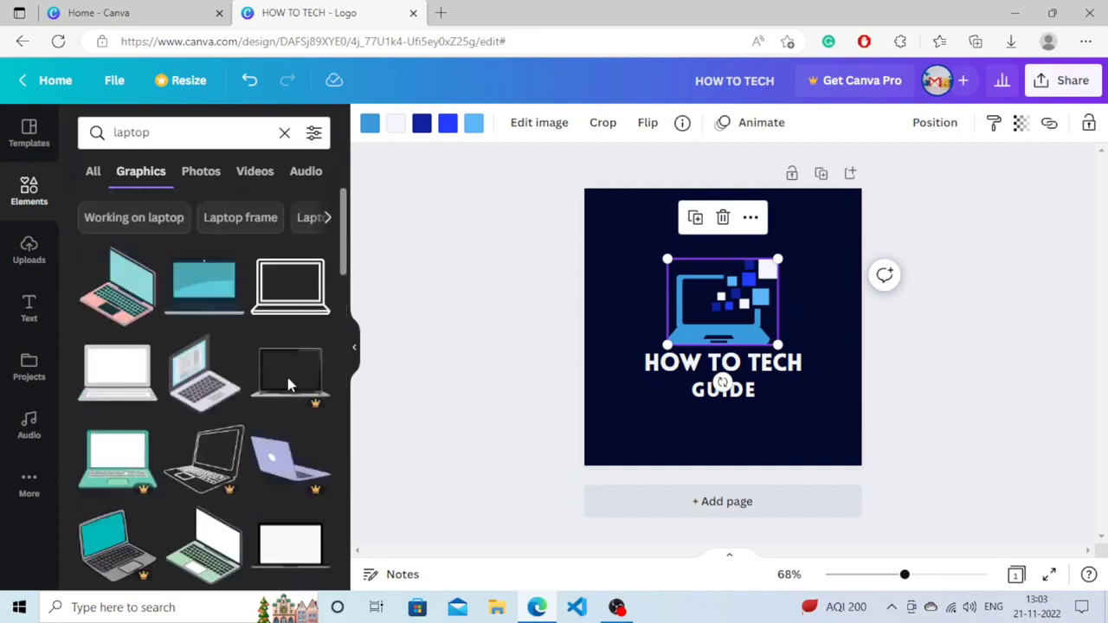
scroll(286, 511, "down", 5)
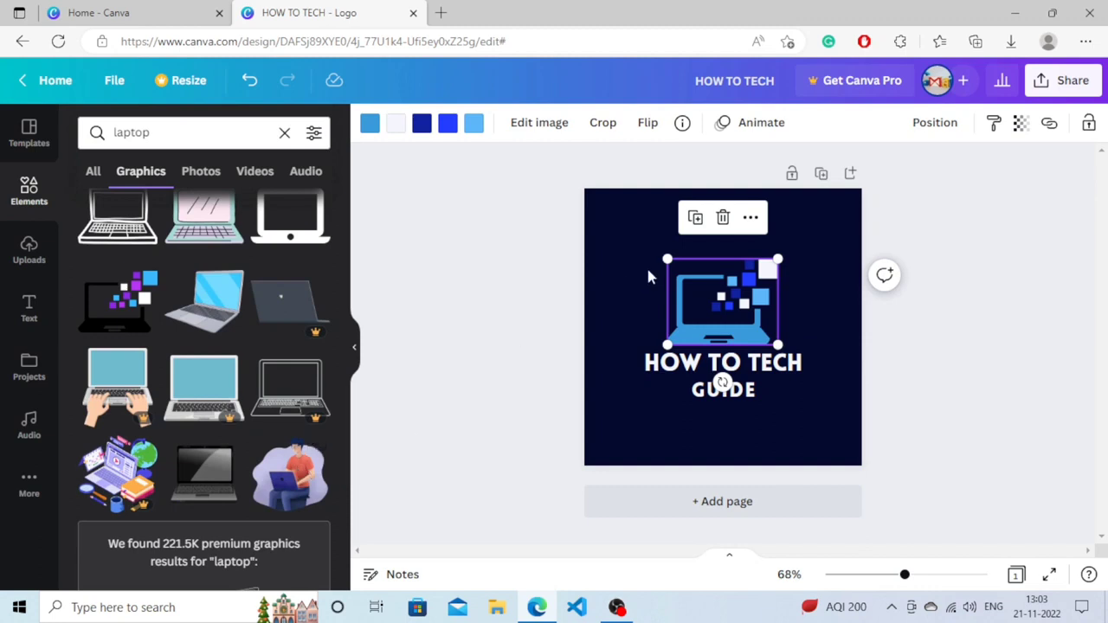
right_click(718, 307)
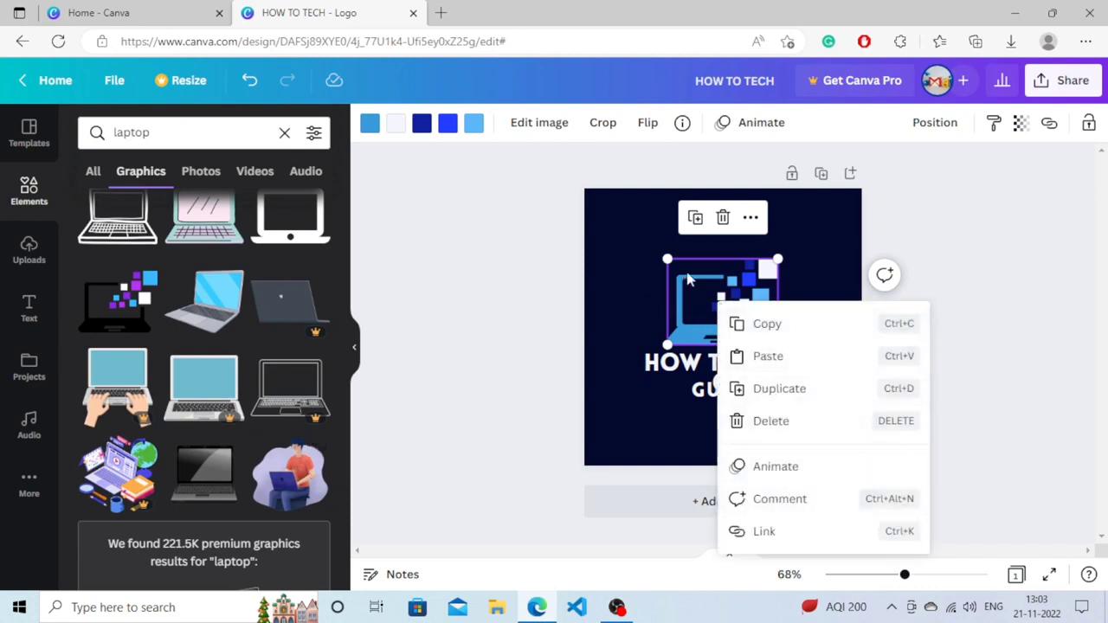
left_click(750, 218)
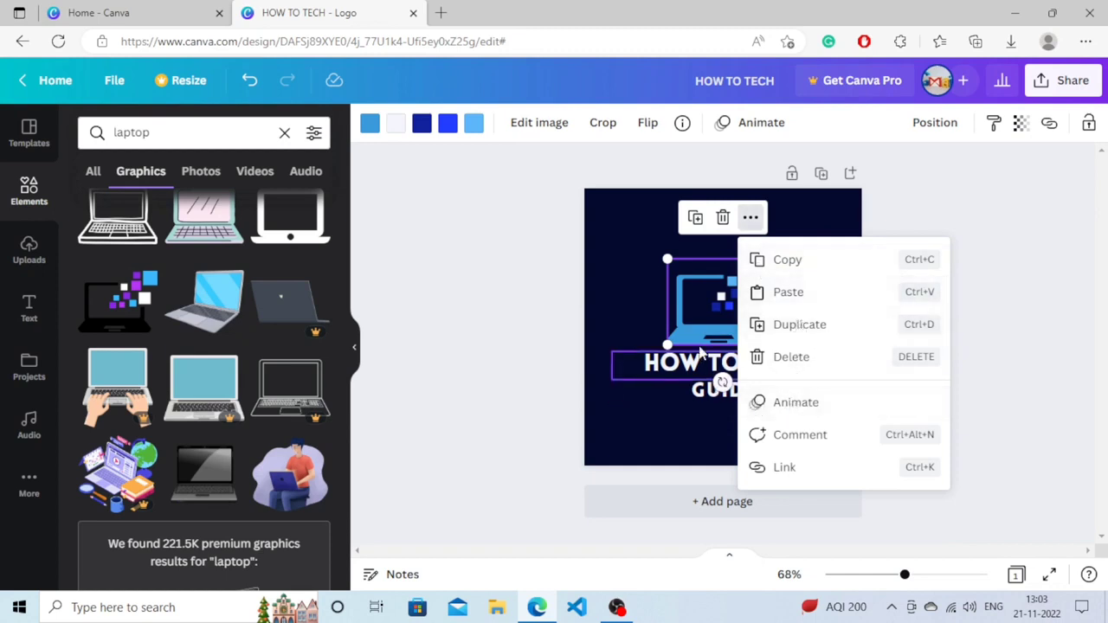
left_click(268, 499)
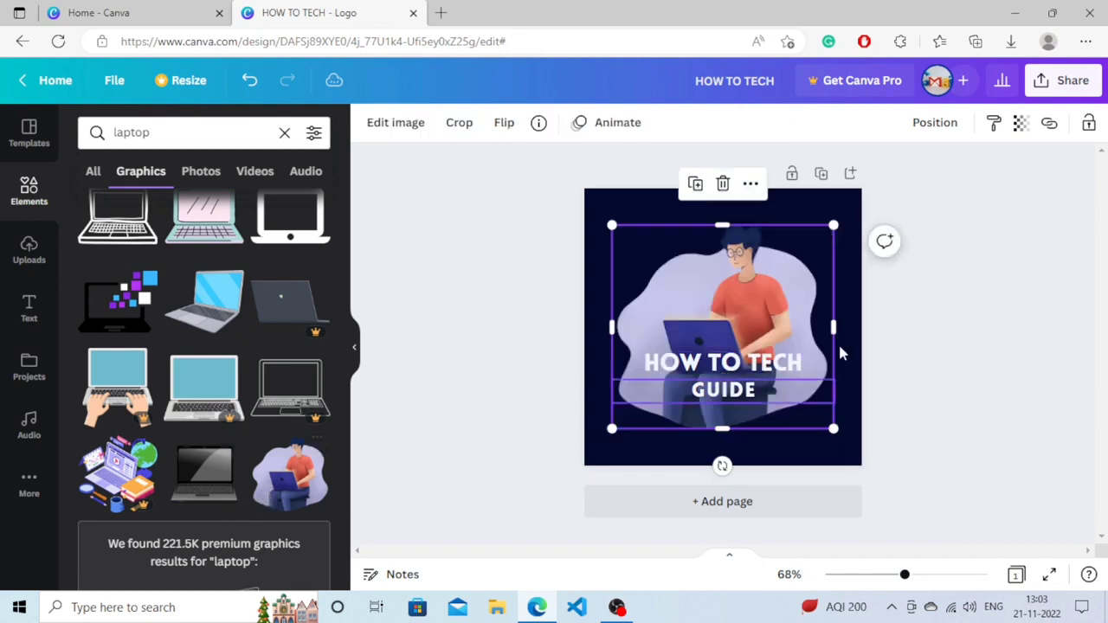
- Move the man illustration down to uncover the template's original blue laptop icon, and delete that icon
mouse_move(750, 315)
left_mouse_down()
mouse_move(773, 280)
mouse_move(737, 318)
left_mouse_up()
left_click(800, 217)
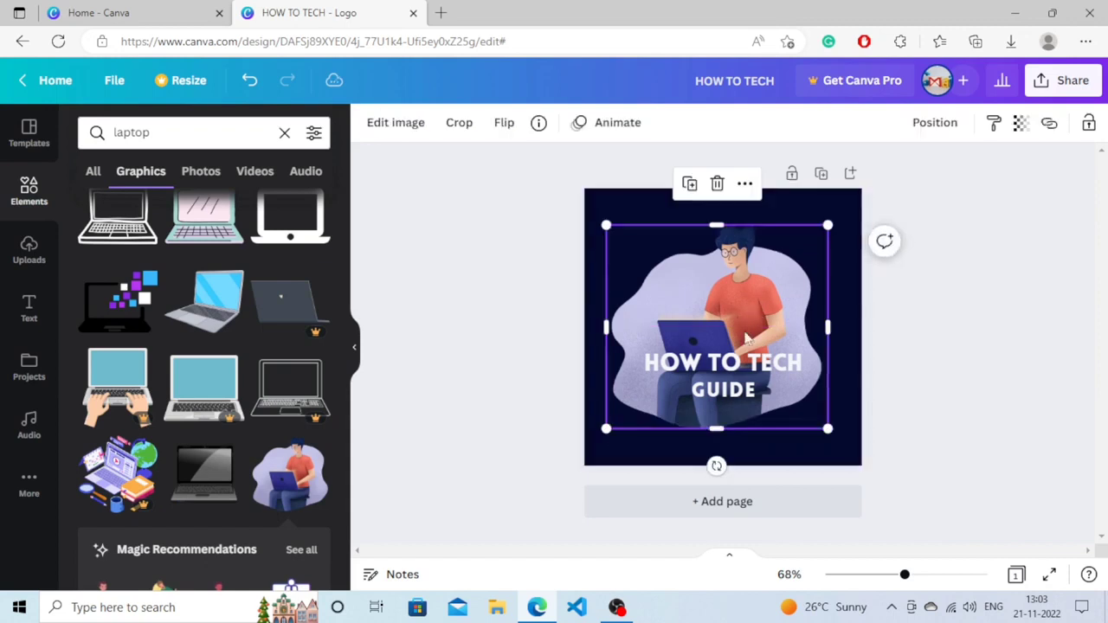
left_click_drag(800, 224, 823, 290)
left_click(708, 288)
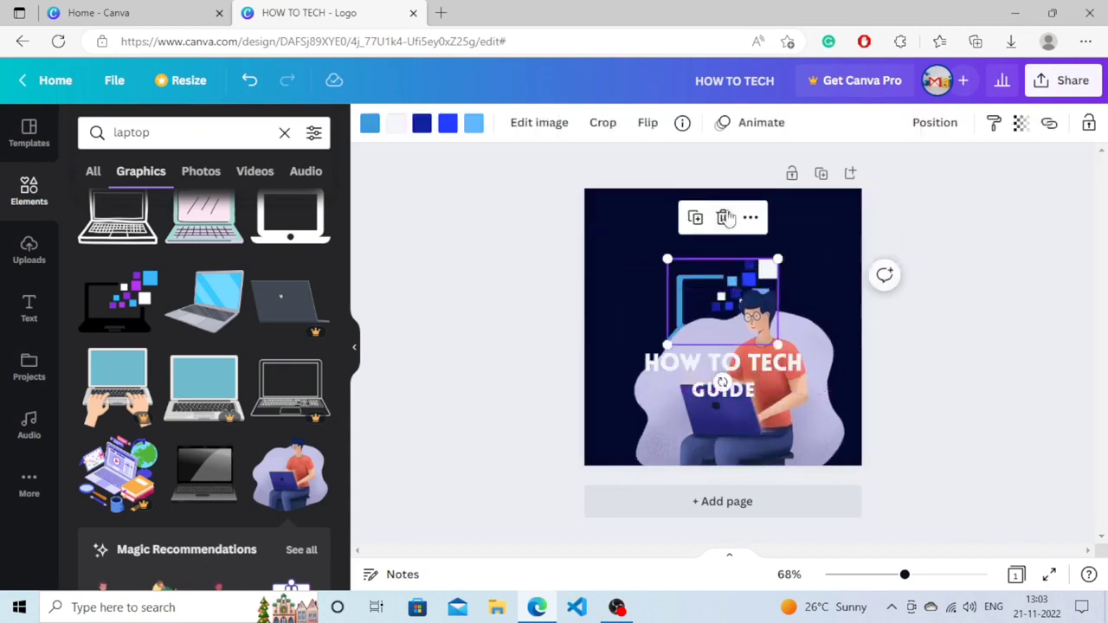
left_click(729, 219)
- Move the man illustration back up to the middle of the logo, behind the text
left_click(741, 324)
left_click_drag(741, 324, 721, 263)
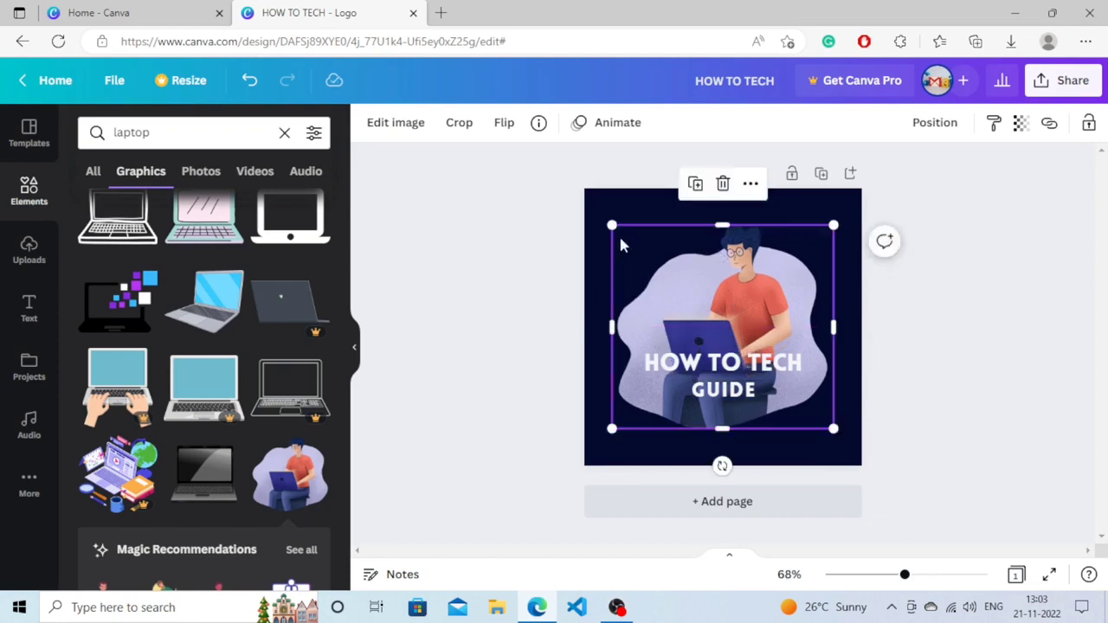
mouse_move(612, 225)
left_mouse_down()
mouse_move(627, 232)
mouse_move(606, 225)
left_mouse_up()
left_click_drag(740, 302, 739, 313)
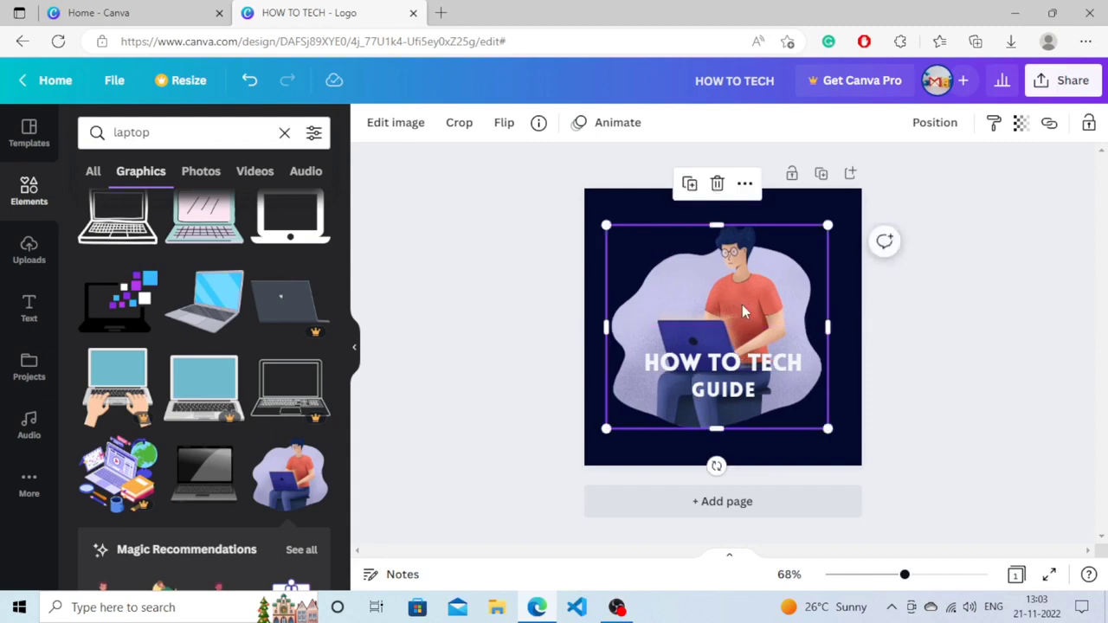
- Move the "HOW TO TECH" heading up to the middle of the illustration and place "GUIDE" directly beneath it
left_click_drag(736, 362, 735, 332)
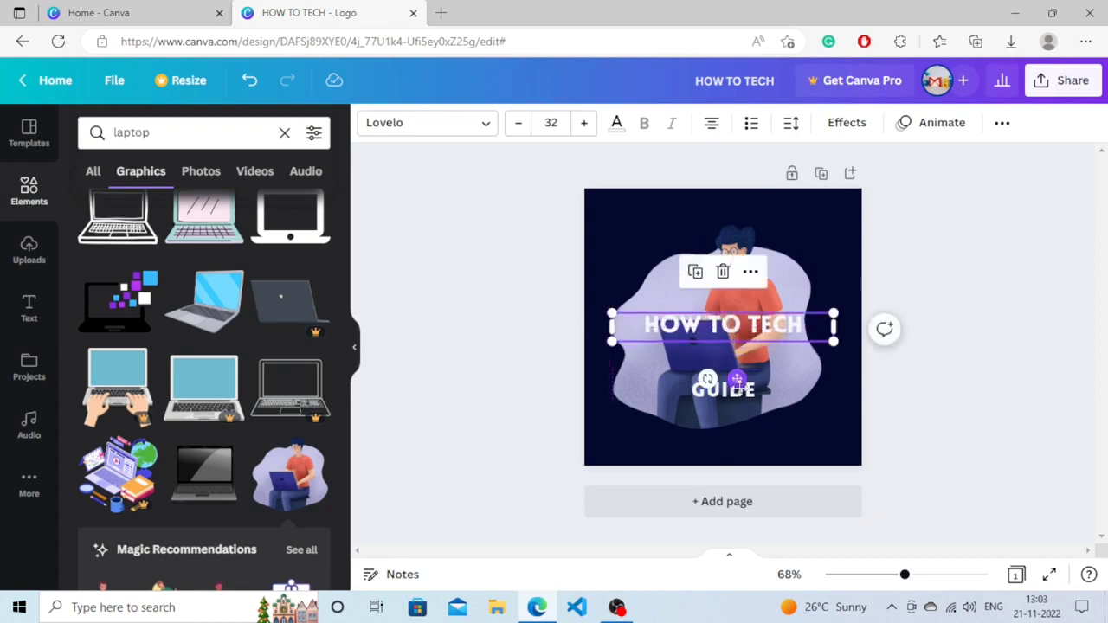
left_click(724, 389)
left_click_drag(724, 389, 726, 350)
left_click(815, 245)
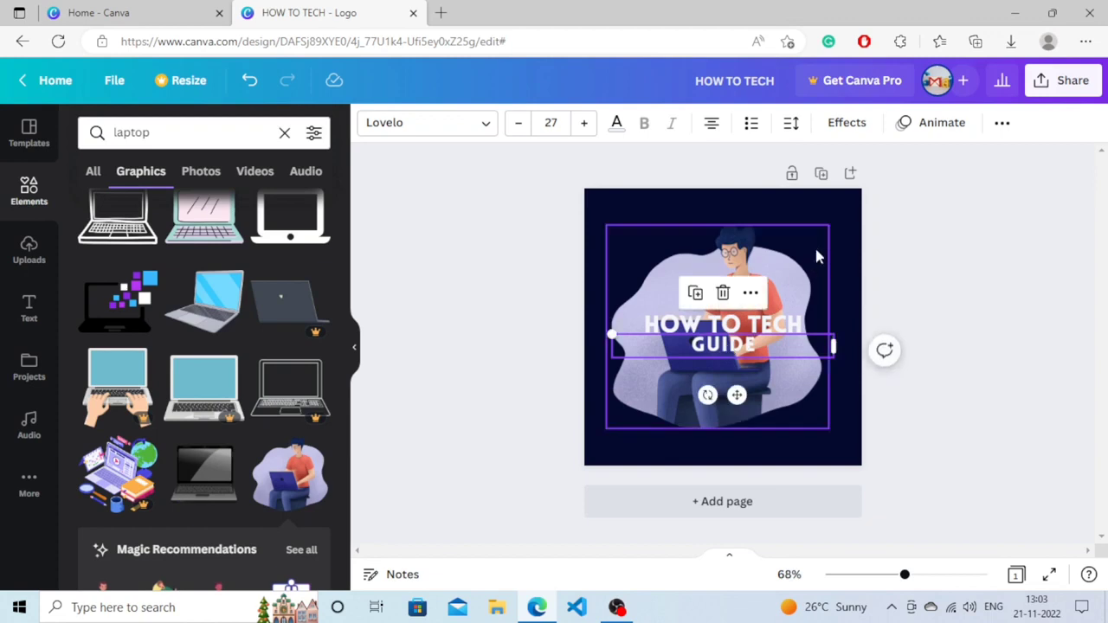
left_click(836, 241)
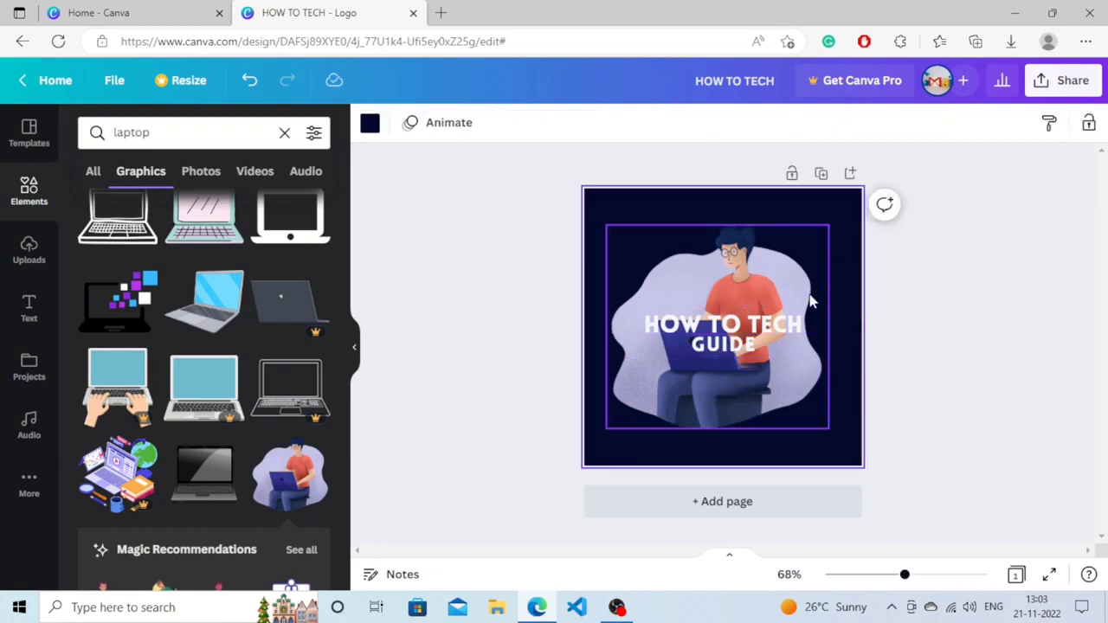